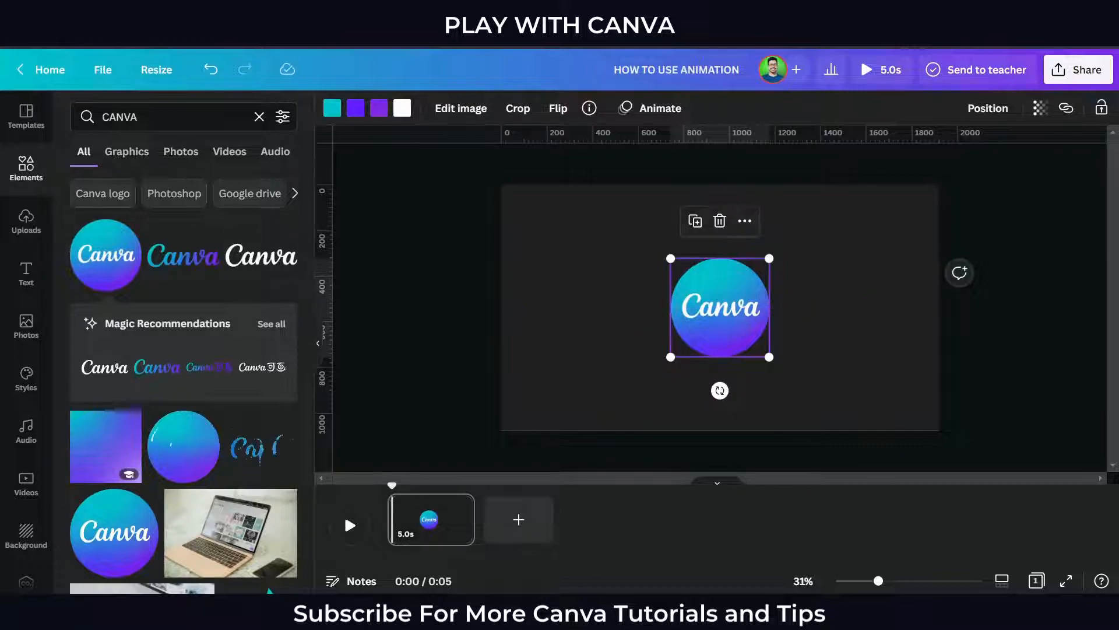
Search the elements for "CLICK THE SCREEN" and add the hand cursor click graphic to the design
{"action": "type", "text": "CLICK"}
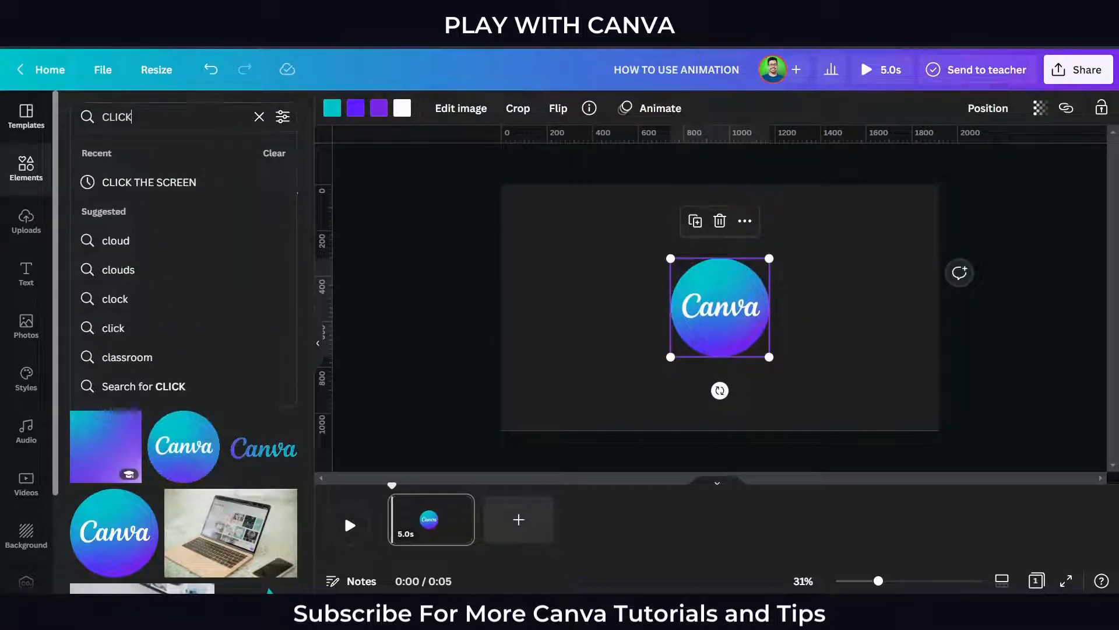
{"action": "left_click", "coordinate": [245, 182]}
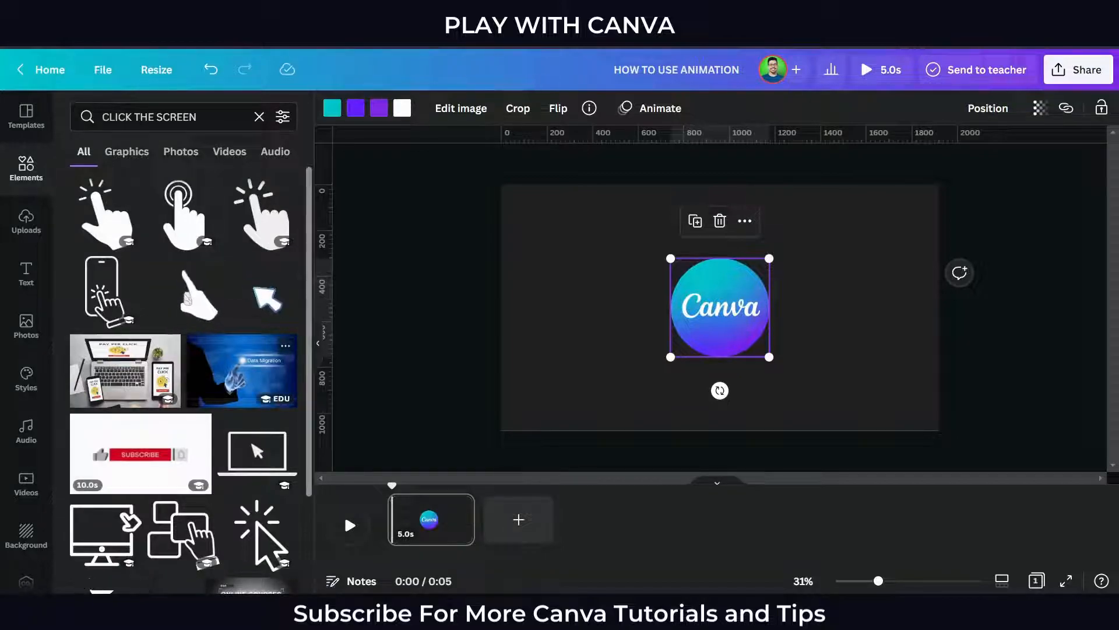
{"action": "scroll", "coordinate": [183, 379], "scroll_direction": "down", "scroll_amount": 5}
{"action": "scroll", "coordinate": [184, 379], "scroll_direction": "down", "scroll_amount": 4}
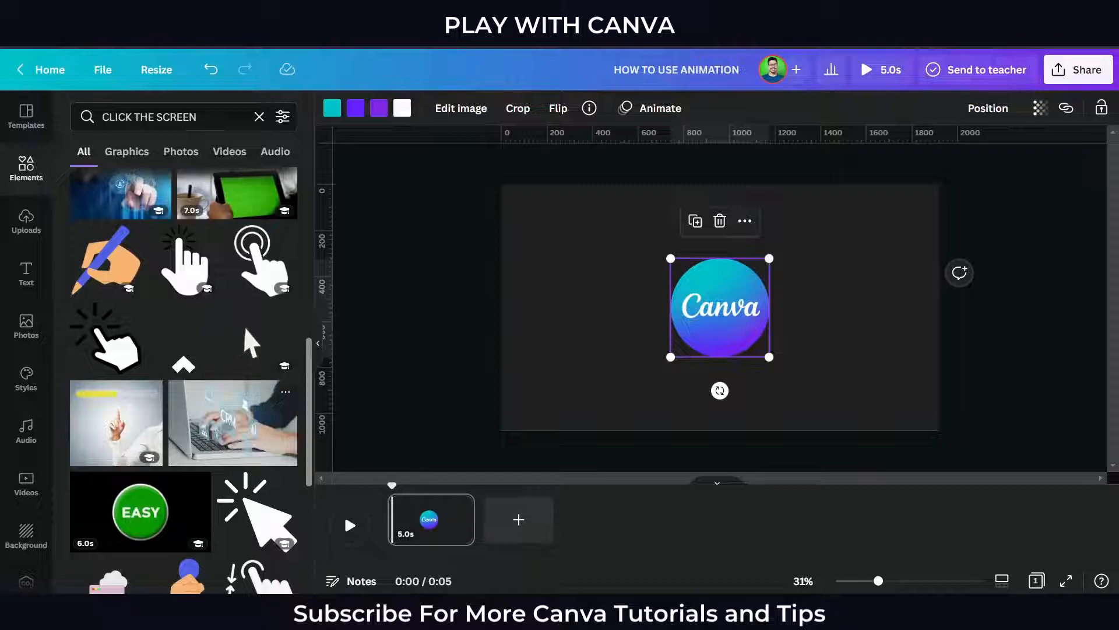
{"action": "scroll", "coordinate": [225, 331], "scroll_direction": "down", "scroll_amount": 5}
{"action": "scroll", "coordinate": [184, 379], "scroll_direction": "down", "scroll_amount": 5}
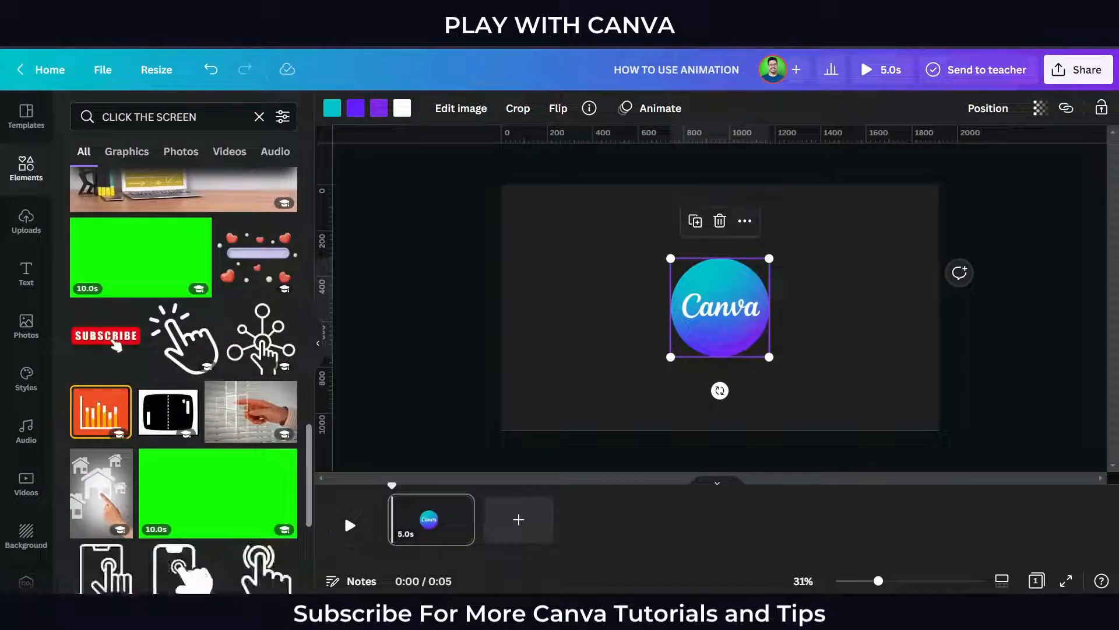
{"action": "scroll", "coordinate": [183, 379], "scroll_direction": "down", "scroll_amount": 4}
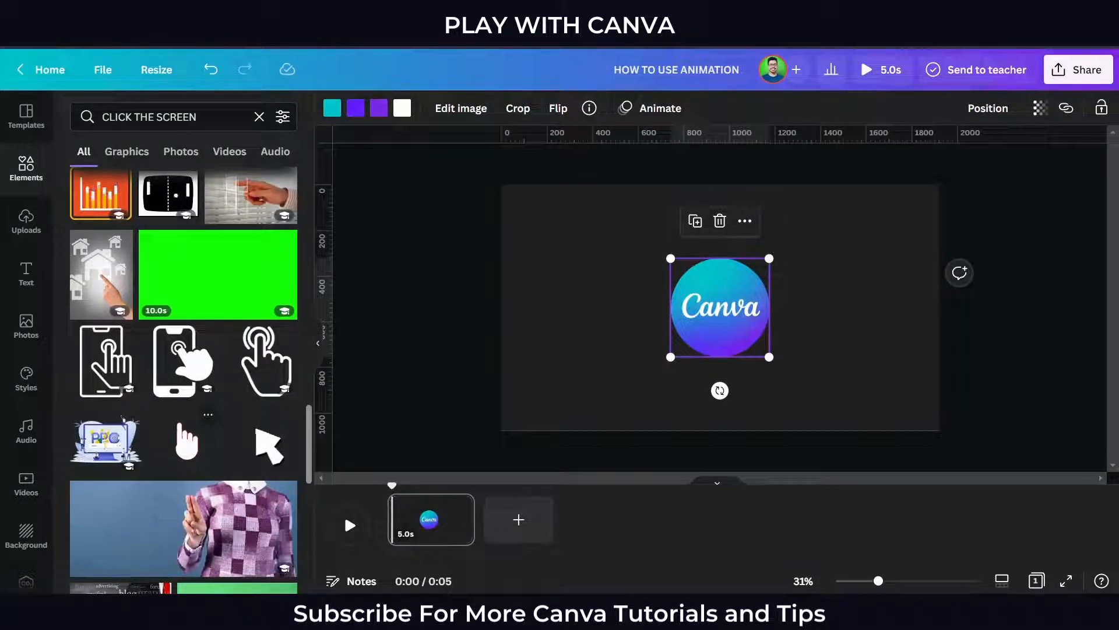
{"action": "left_click", "coordinate": [208, 414]}
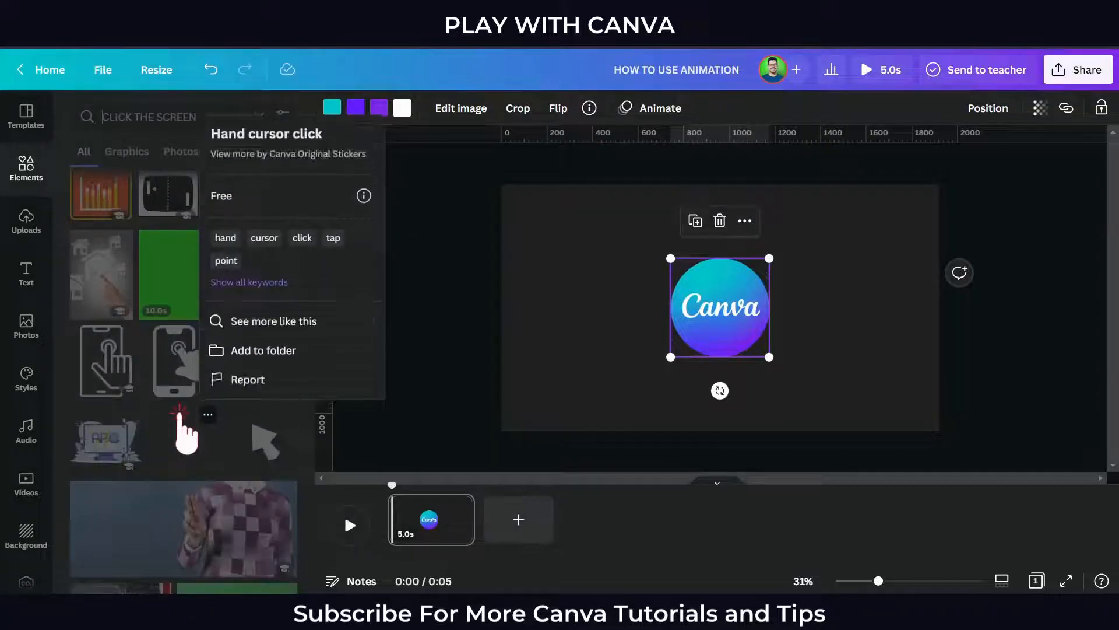
{"action": "left_click", "coordinate": [188, 442]}
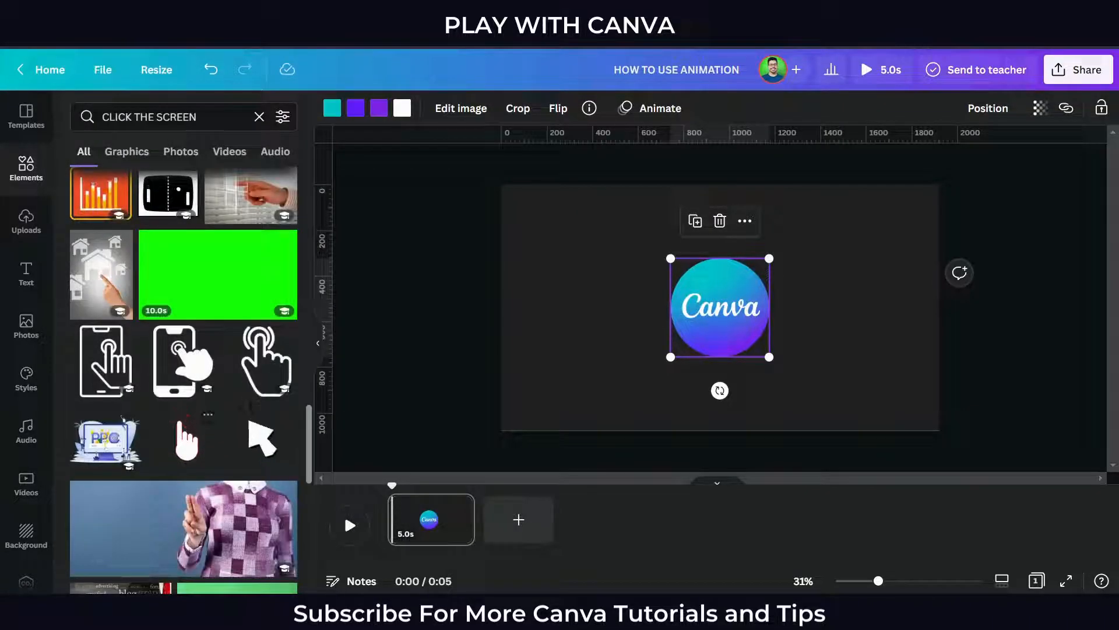
{"action": "left_click", "coordinate": [187, 442]}
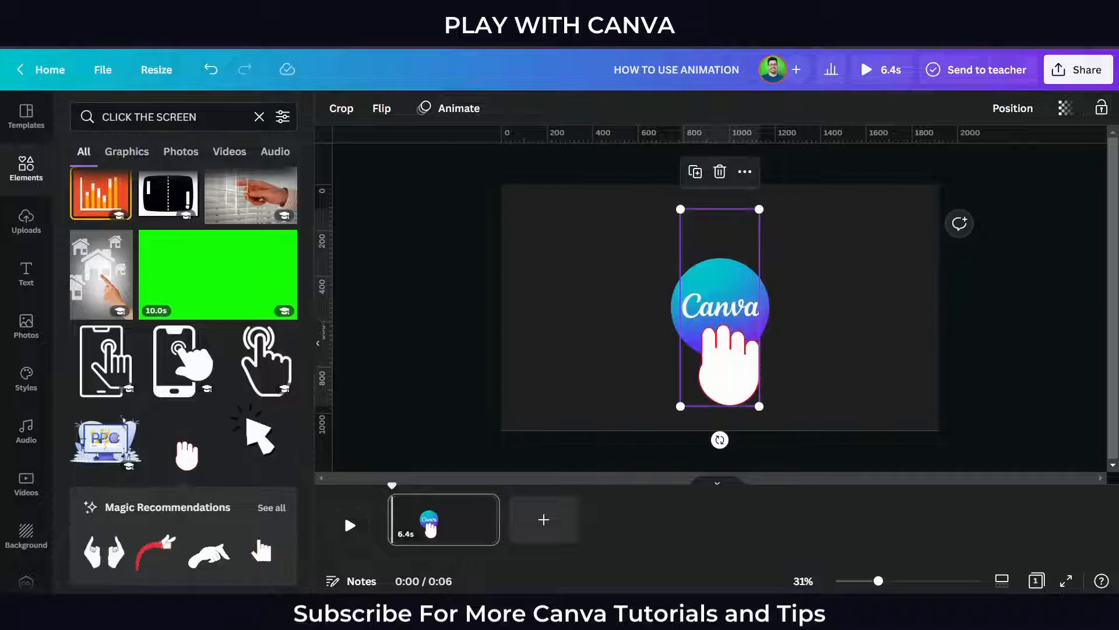
Shrink the hand cursor and position it at the bottom edge of the Canva logo
{"action": "left_click", "coordinate": [319, 343]}
{"action": "left_click", "coordinate": [496, 339]}
{"action": "left_click", "coordinate": [583, 330]}
{"action": "left_click_drag", "start_coordinate": [549, 209], "coordinate": [585, 298]}
{"action": "left_click_drag", "start_coordinate": [615, 353], "coordinate": [597, 377]}
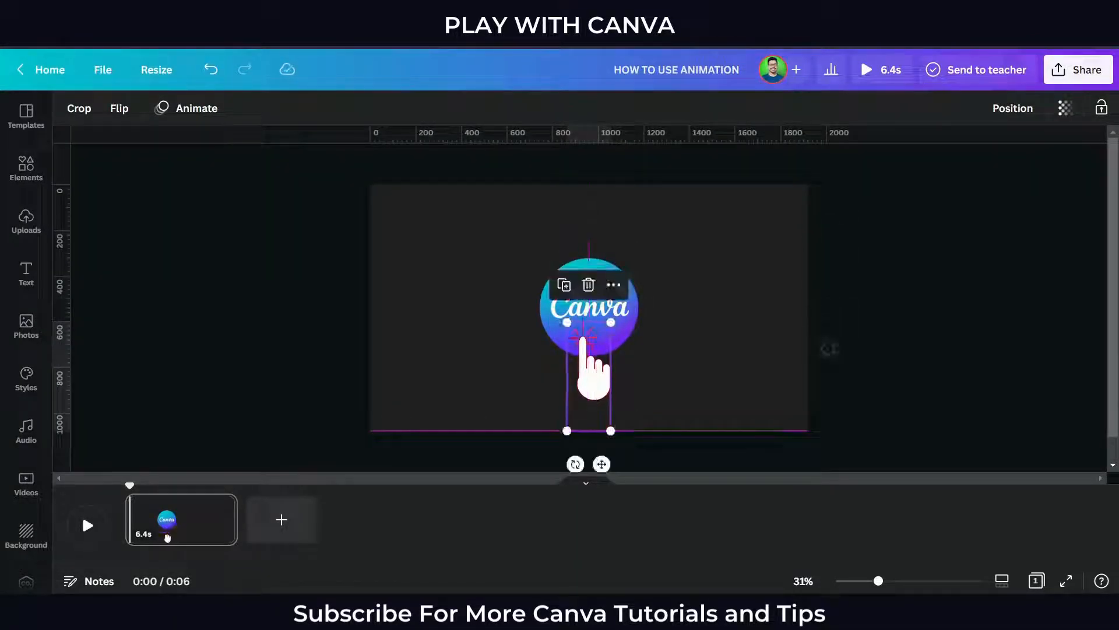
{"action": "left_click", "coordinate": [688, 354]}
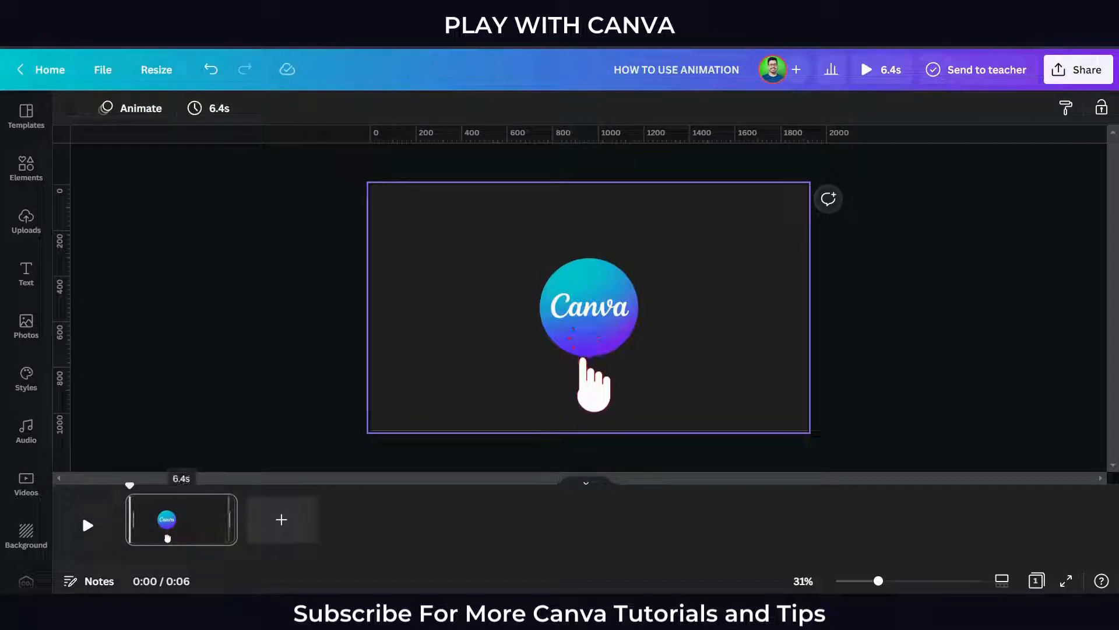
Trim the page's duration in the timeline to 1.0s
{"action": "left_click_drag", "start_coordinate": [230, 519], "coordinate": [159, 519]}
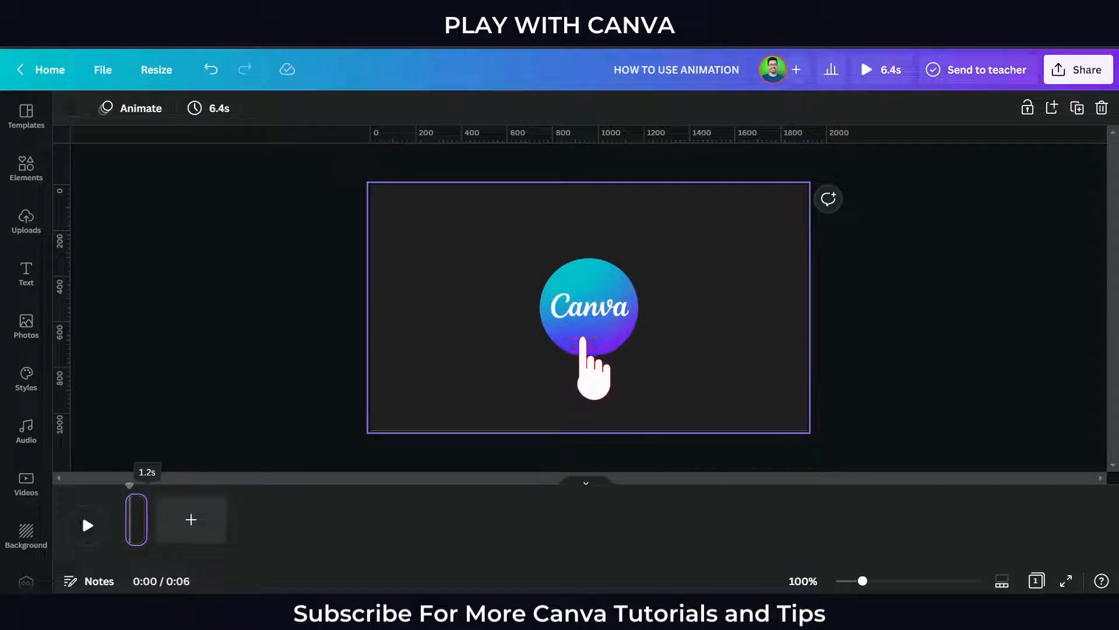
{"action": "left_click_drag", "start_coordinate": [144, 519], "coordinate": [142, 519]}
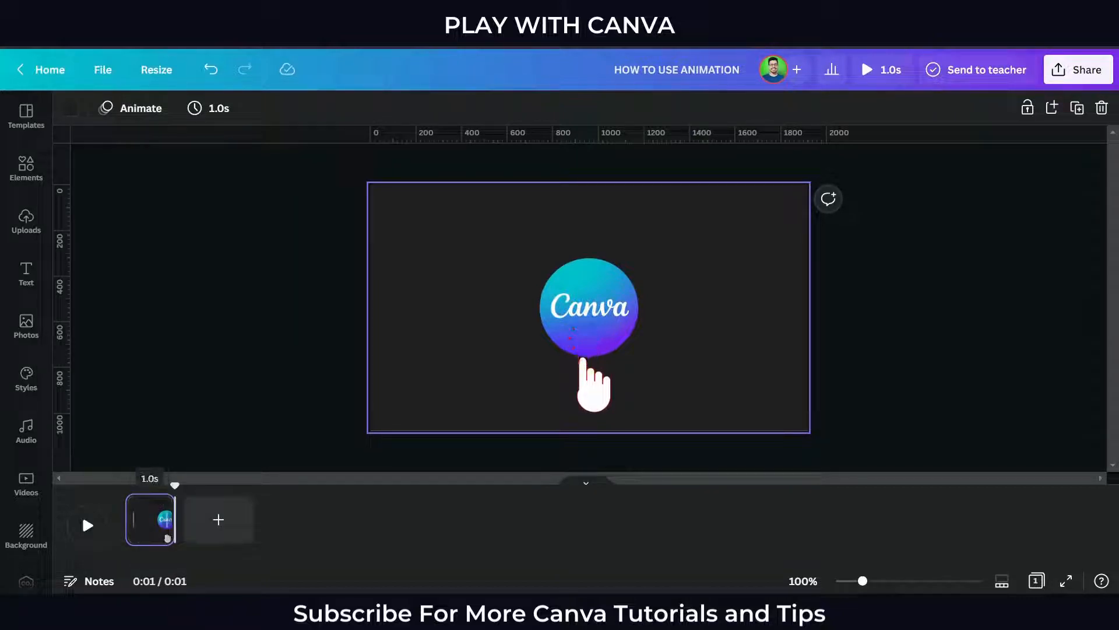
Duplicate the page
{"action": "right_click", "coordinate": [168, 537]}
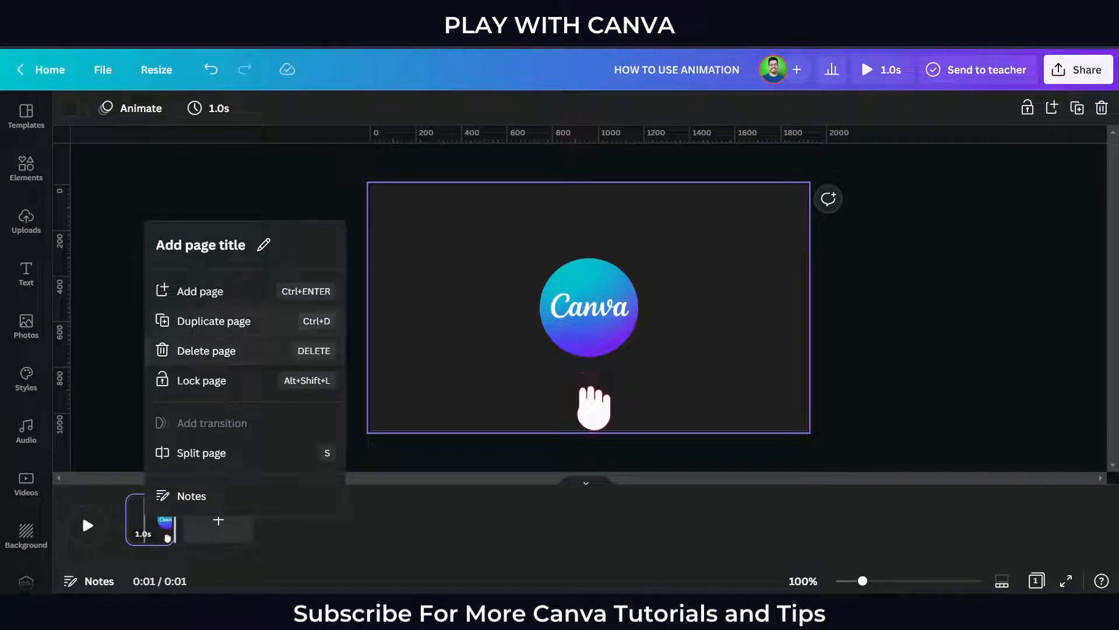
{"action": "left_click", "coordinate": [214, 321]}
Delete the hand cursor from the second page
{"action": "left_click", "coordinate": [590, 390]}
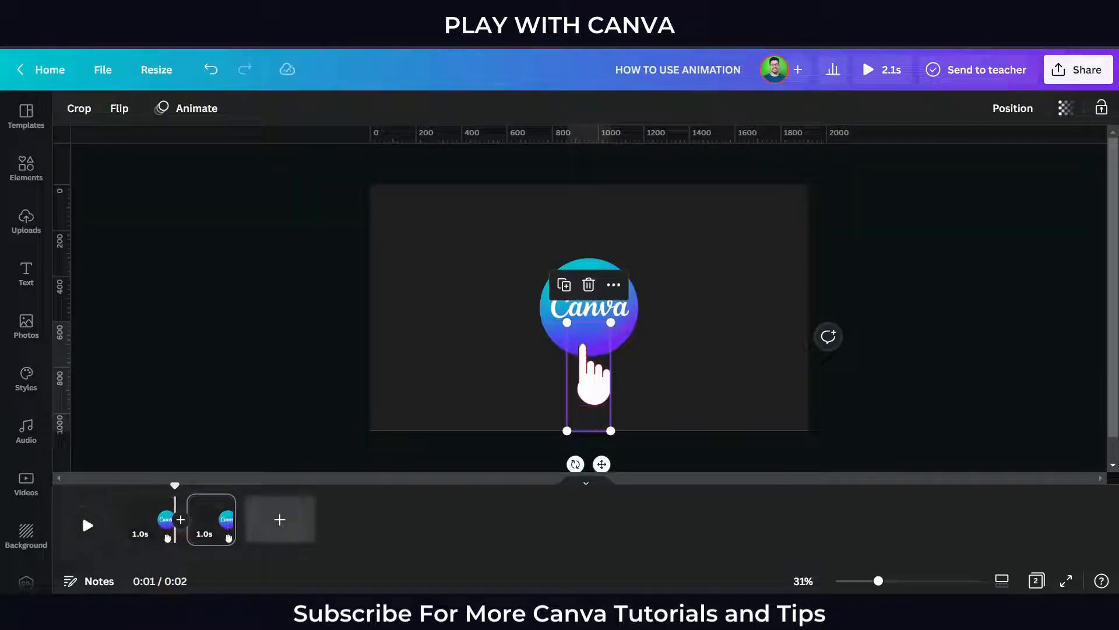
{"action": "left_click", "coordinate": [212, 533]}
{"action": "left_click", "coordinate": [591, 385]}
{"action": "left_click", "coordinate": [591, 385]}
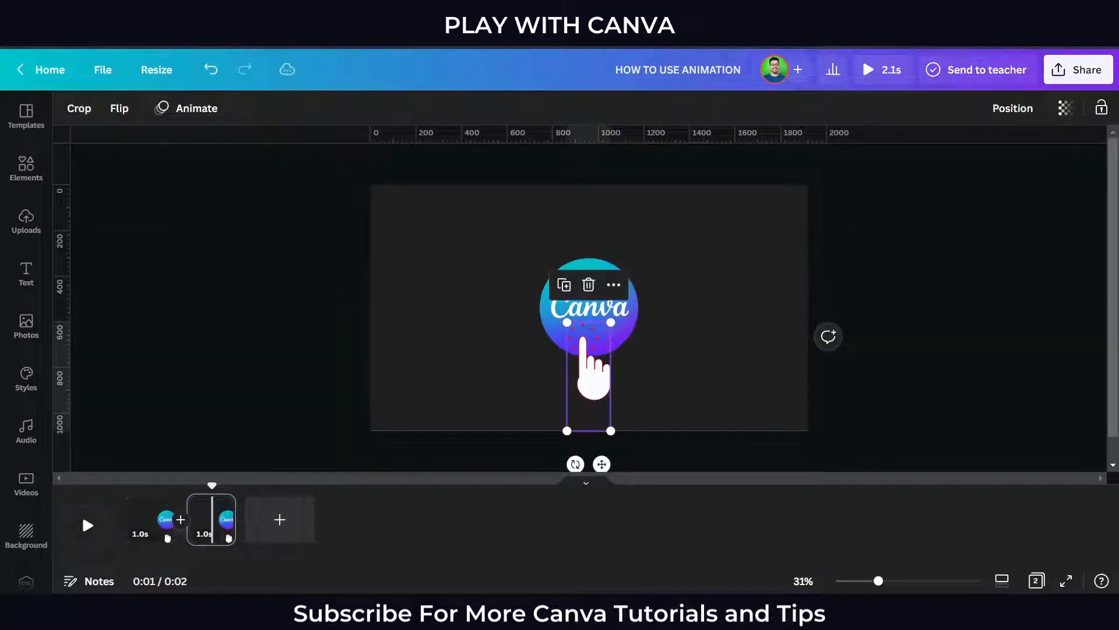
{"action": "key", "text": "Delete"}
{"action": "left_click", "coordinate": [589, 308]}
{"action": "left_click", "coordinate": [671, 356]}
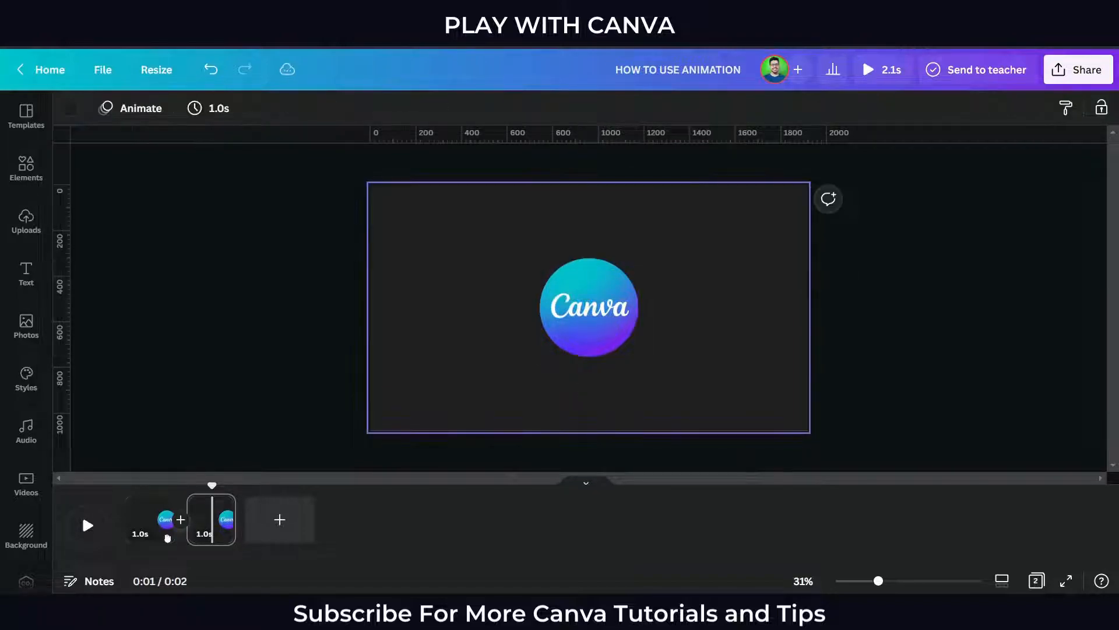
{"action": "key", "text": "t"}
{"action": "key", "text": "Delete"}
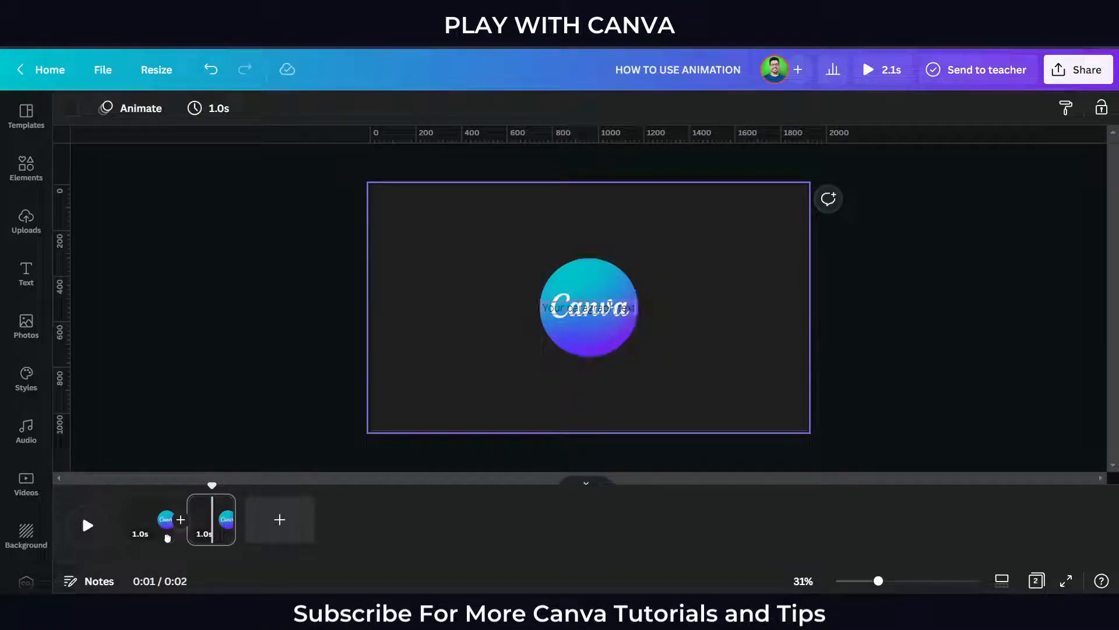
Add a text box, move it to the upper left of the page, and color it white
{"action": "key", "text": "t"}
{"action": "left_click_drag", "start_coordinate": [589, 307], "coordinate": [464, 226]}
{"action": "left_click", "coordinate": [291, 109]}
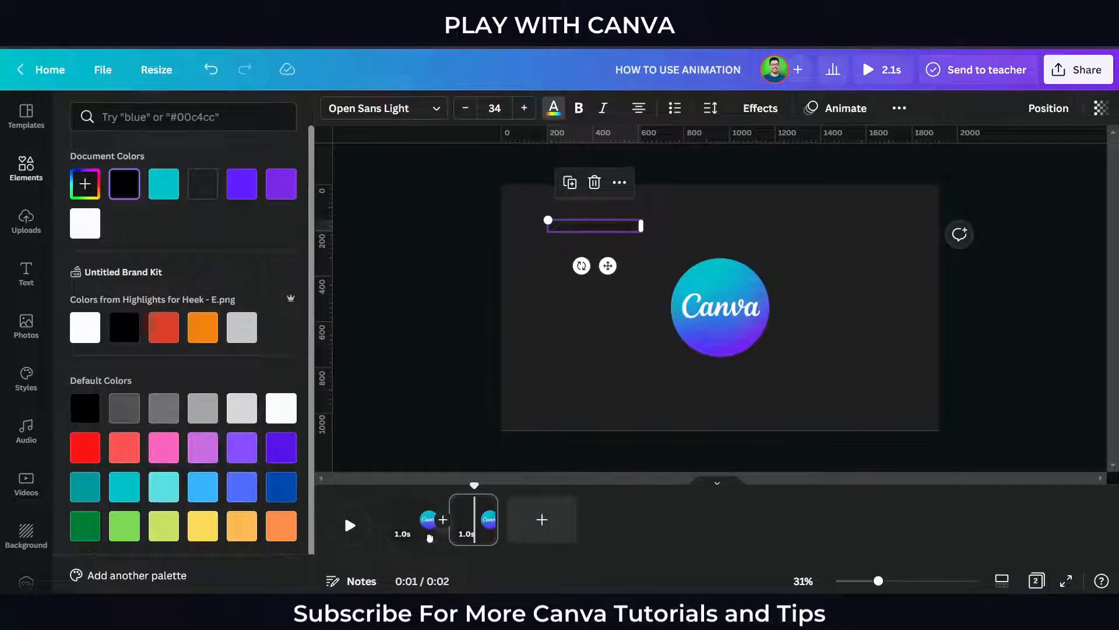
{"action": "left_click", "coordinate": [85, 224]}
Set the text's font to Montserrat Semi-Bold
{"action": "left_click", "coordinate": [384, 109]}
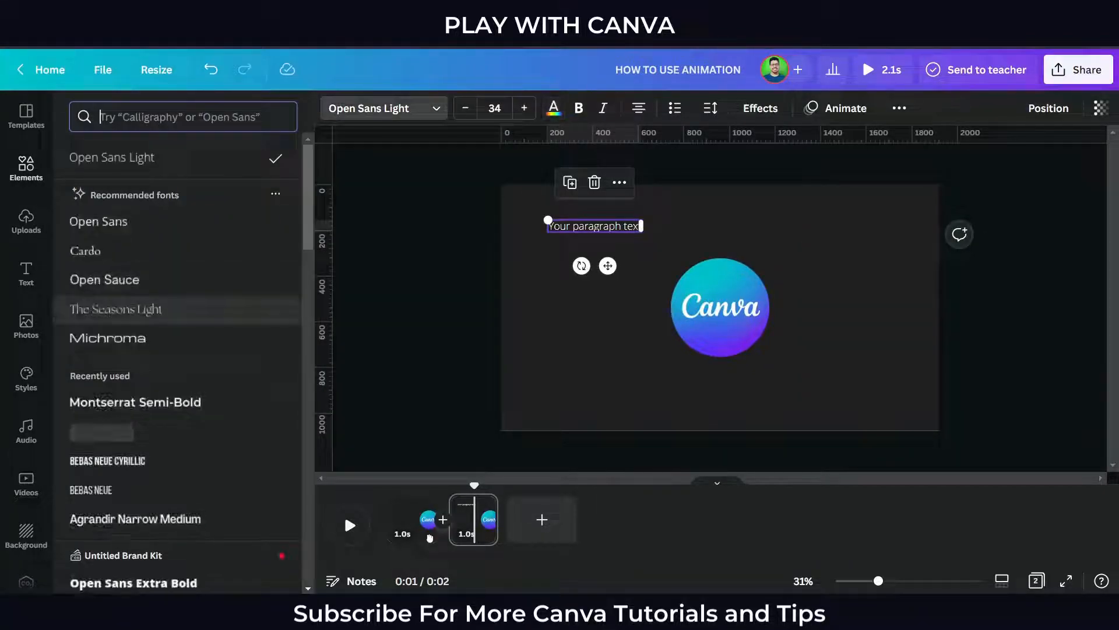
{"action": "left_click", "coordinate": [136, 401]}
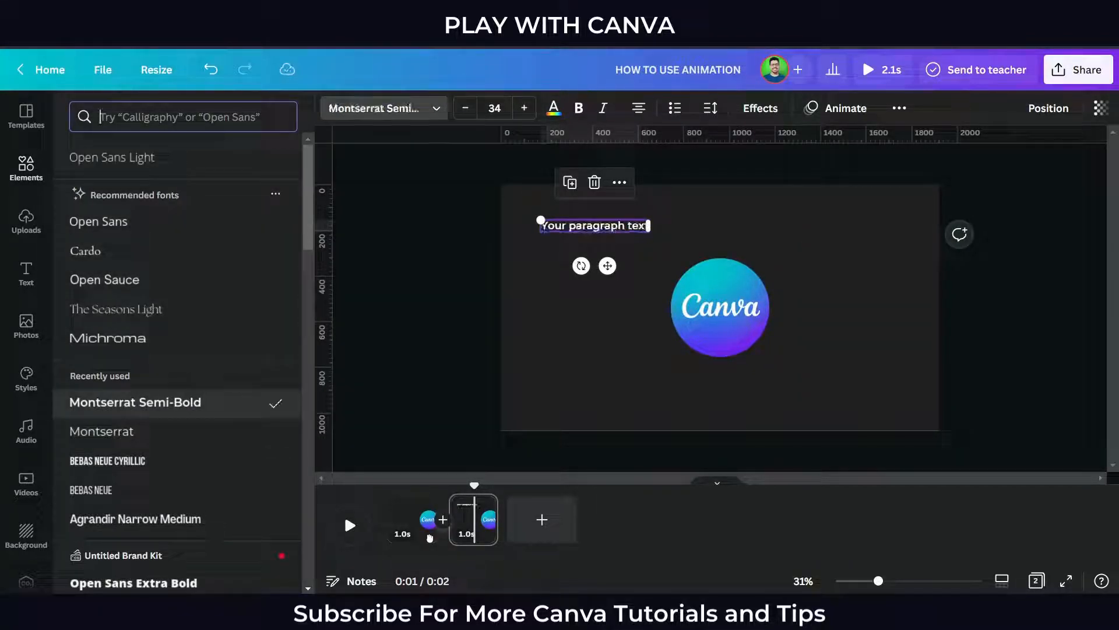
{"action": "left_click", "coordinate": [384, 109]}
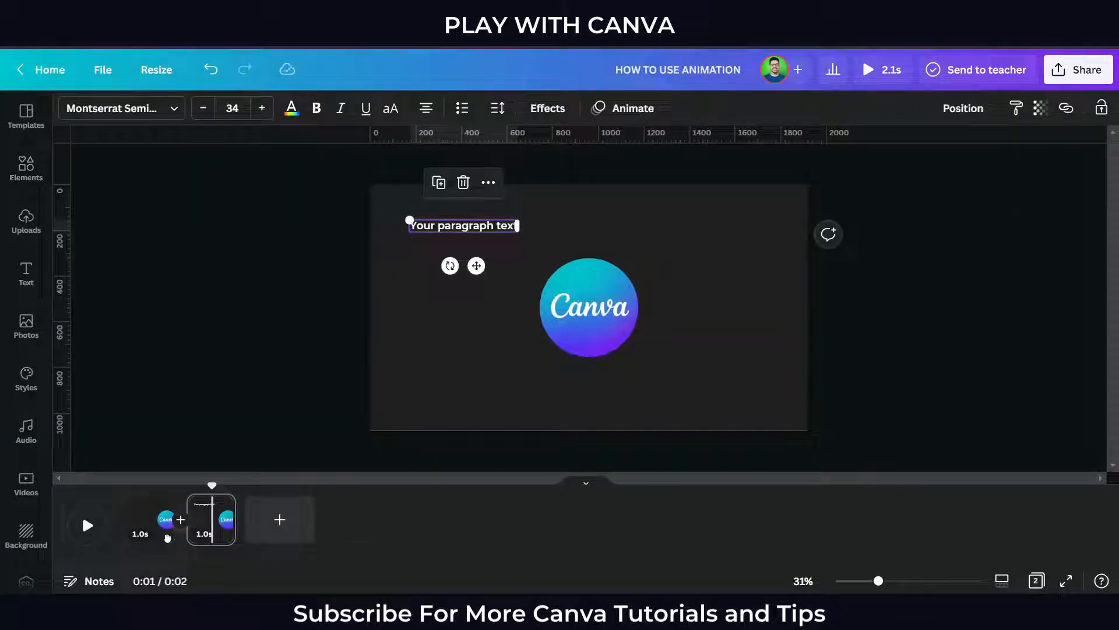
{"action": "key", "text": "Escape"}
Replace the placeholder text with "PLAY WITH CANVA"
{"action": "scroll", "coordinate": [589, 308], "scroll_direction": "up", "scroll_amount": 1}
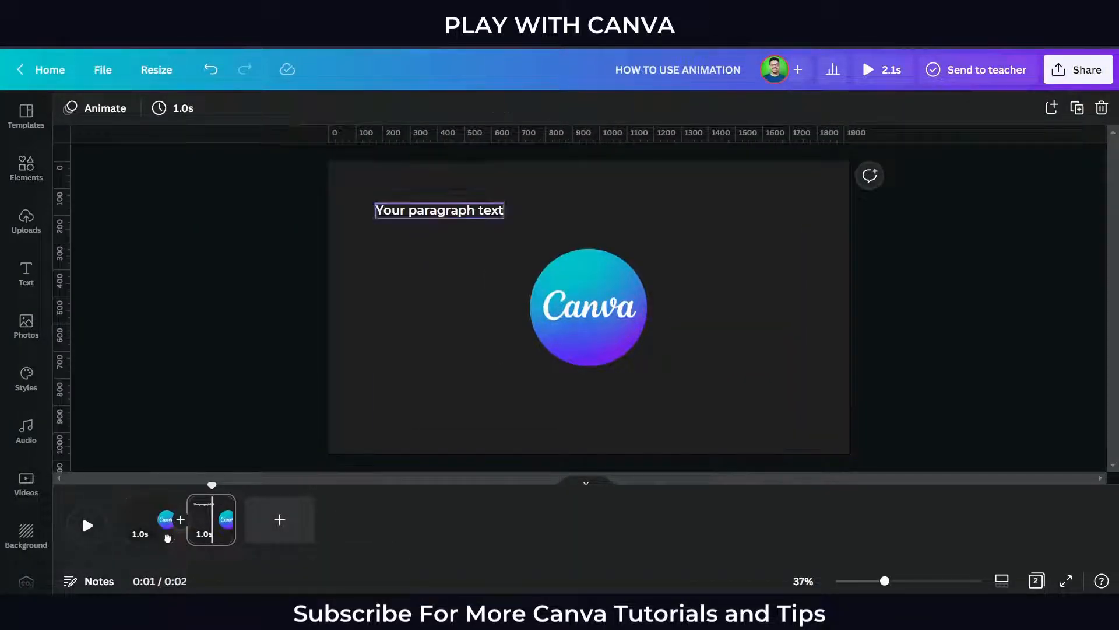
{"action": "double_click", "coordinate": [493, 209]}
{"action": "key", "text": "BackSpace"}
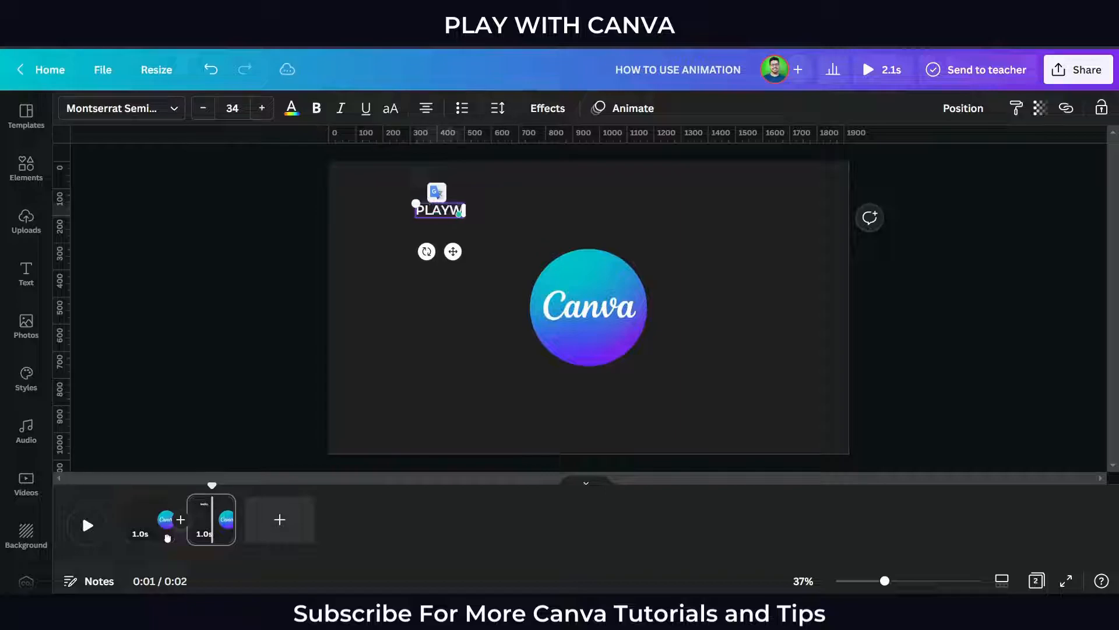
{"action": "type", "text": "PLAY WITH CNVA"}
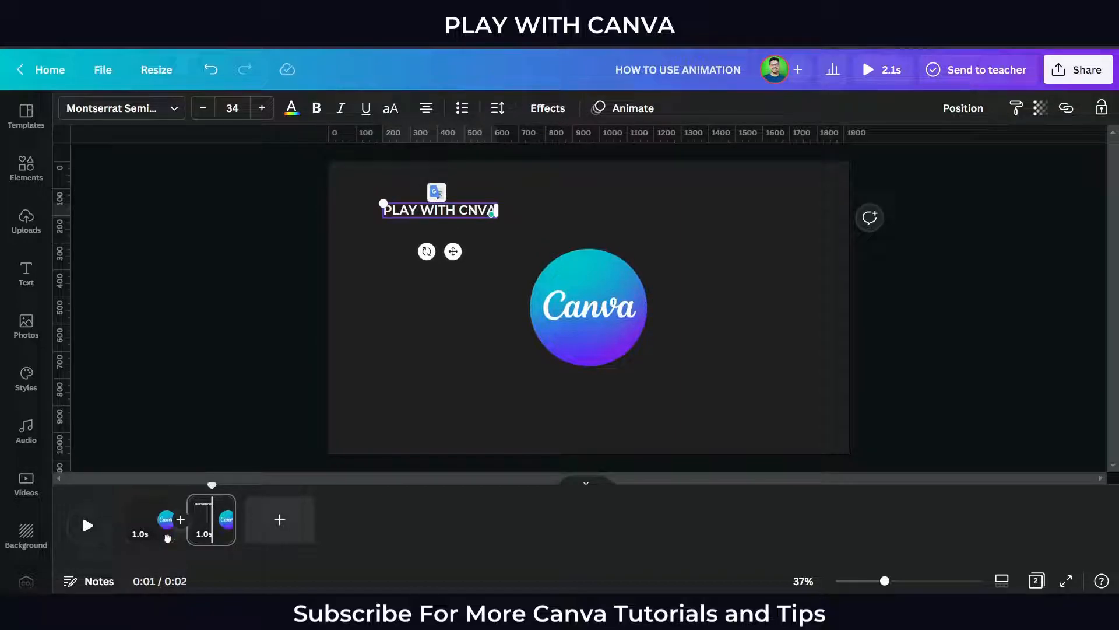
{"action": "key", "text": "BackSpace"}
{"action": "key", "text": "BackSpace"}
{"action": "key", "text": "BackSpace"}
{"action": "type", "text": "ANVA"}
Repeat the phrase so the text reads "PLAY WITH CANVA - PLAY WITH CANVA -"
{"action": "key", "text": "ctrl+a"}
{"action": "key", "text": "ctrl+c"}
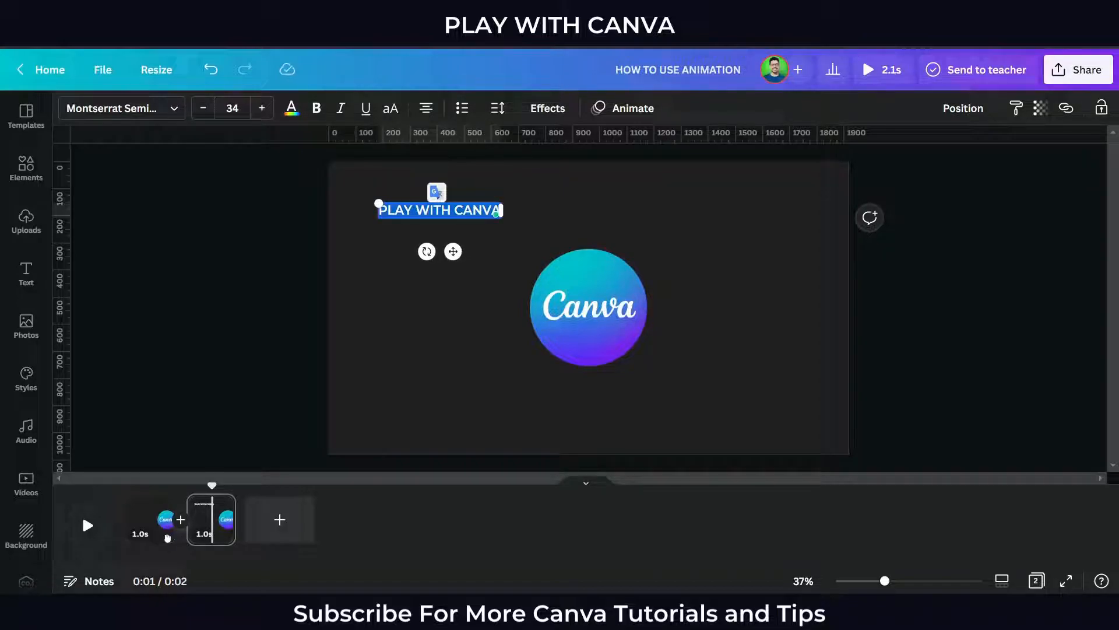
{"action": "key", "text": "Escape"}
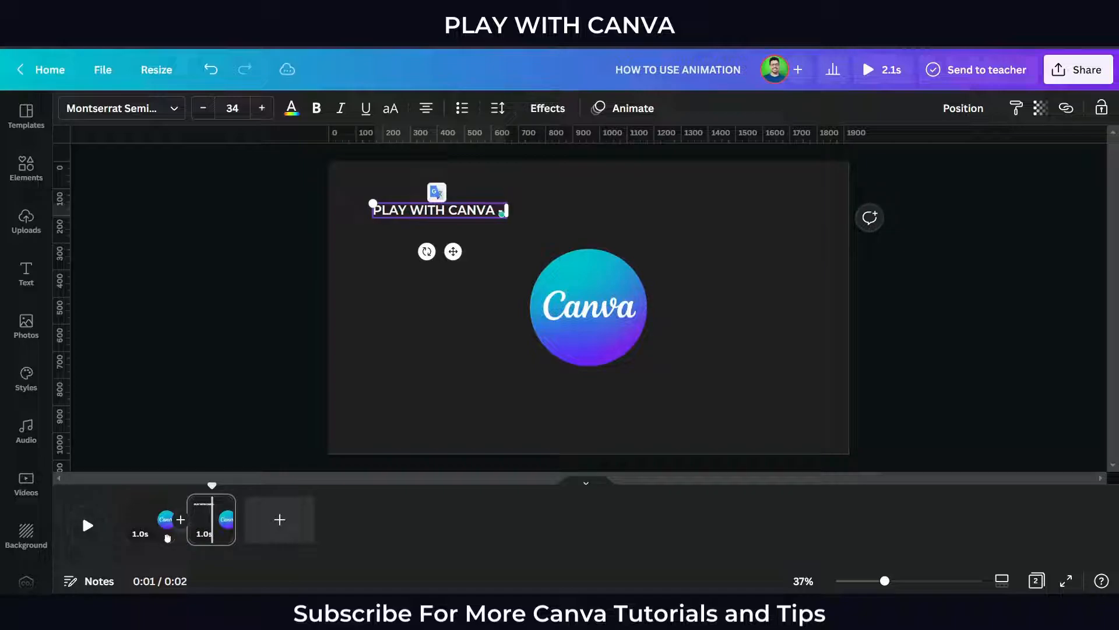
{"action": "type", "text": "-"}
{"action": "key", "text": "ctrl+v"}
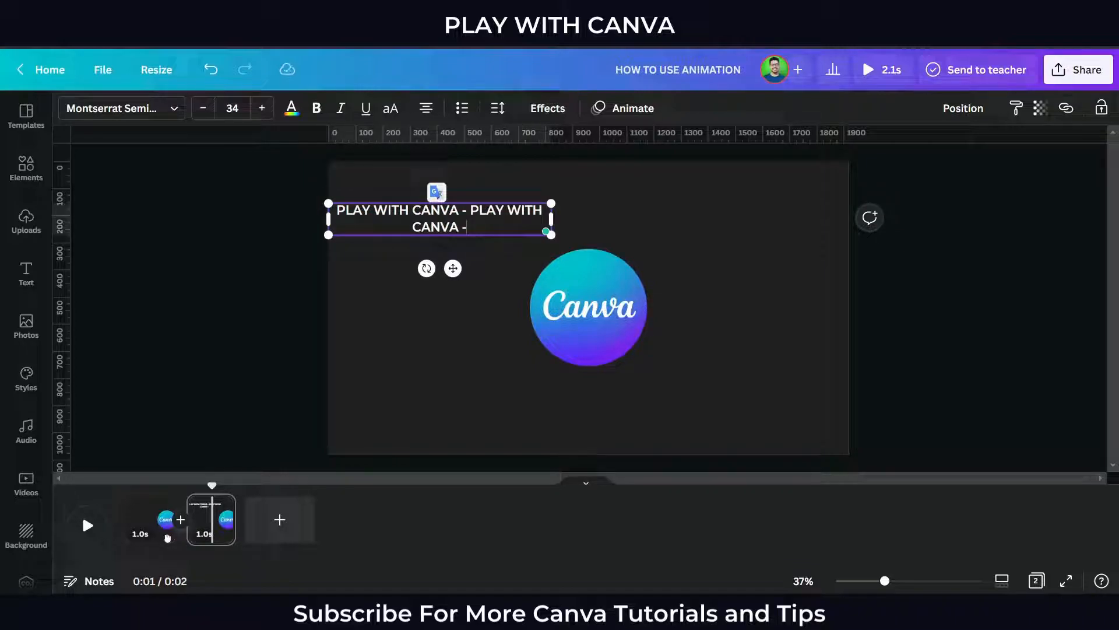
Widen the text box to one line and apply the Curve effect, raising the curve until the text forms a circle
{"action": "key", "text": "ctrl+a"}
{"action": "left_click_drag", "start_coordinate": [551, 219], "coordinate": [721, 219]}
{"action": "left_click", "coordinate": [543, 109]}
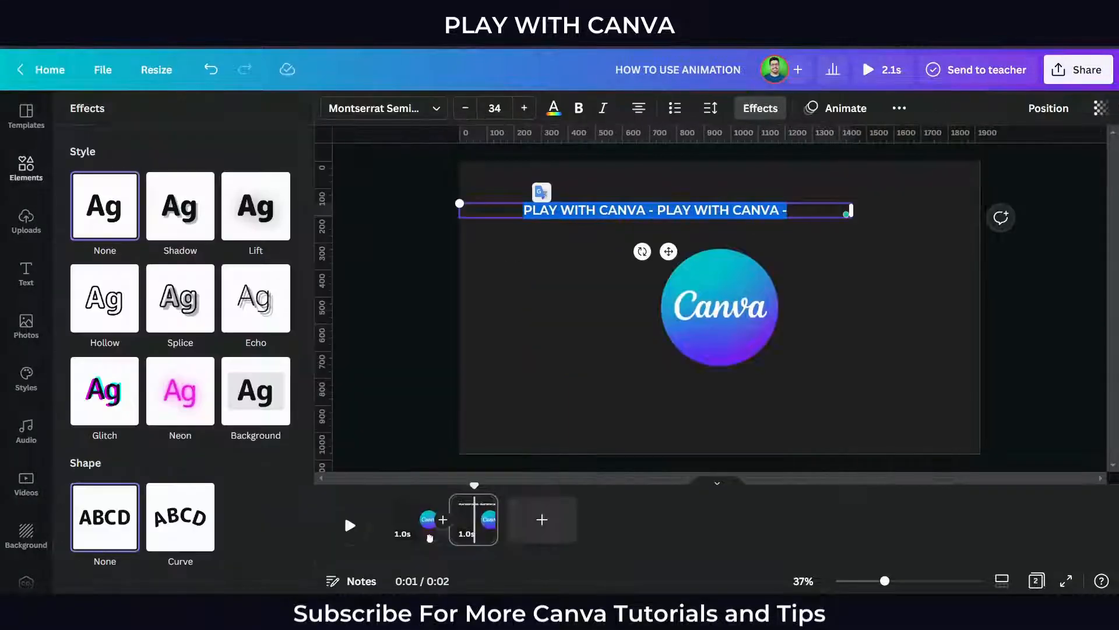
{"action": "left_click", "coordinate": [180, 517]}
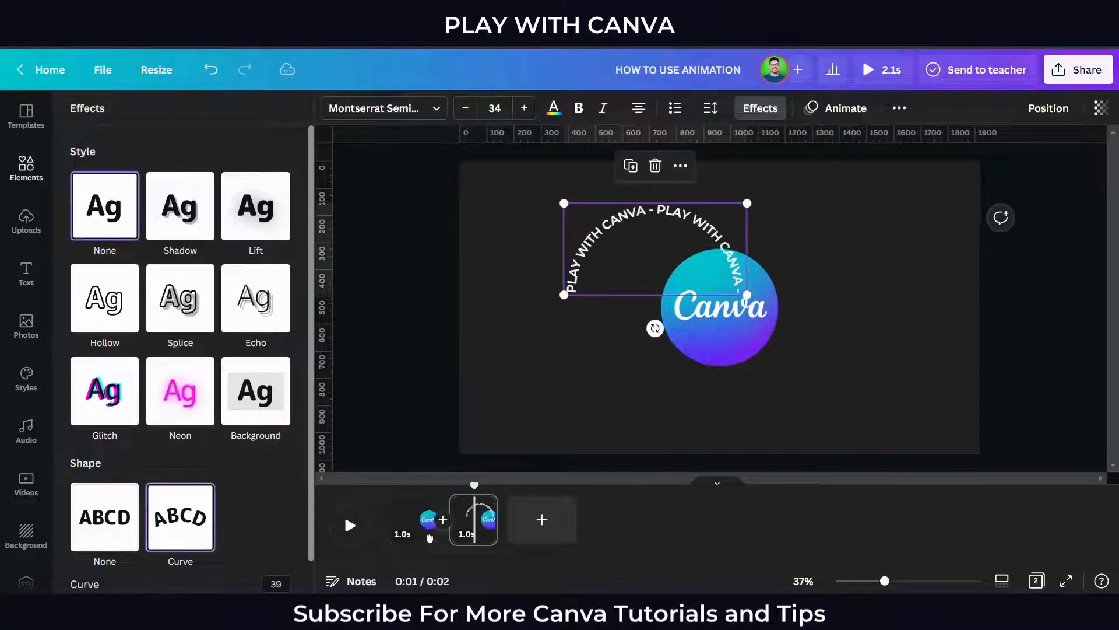
{"action": "left_click_drag", "start_coordinate": [223, 566], "coordinate": [256, 566]}
{"action": "left_click", "coordinate": [467, 349]}
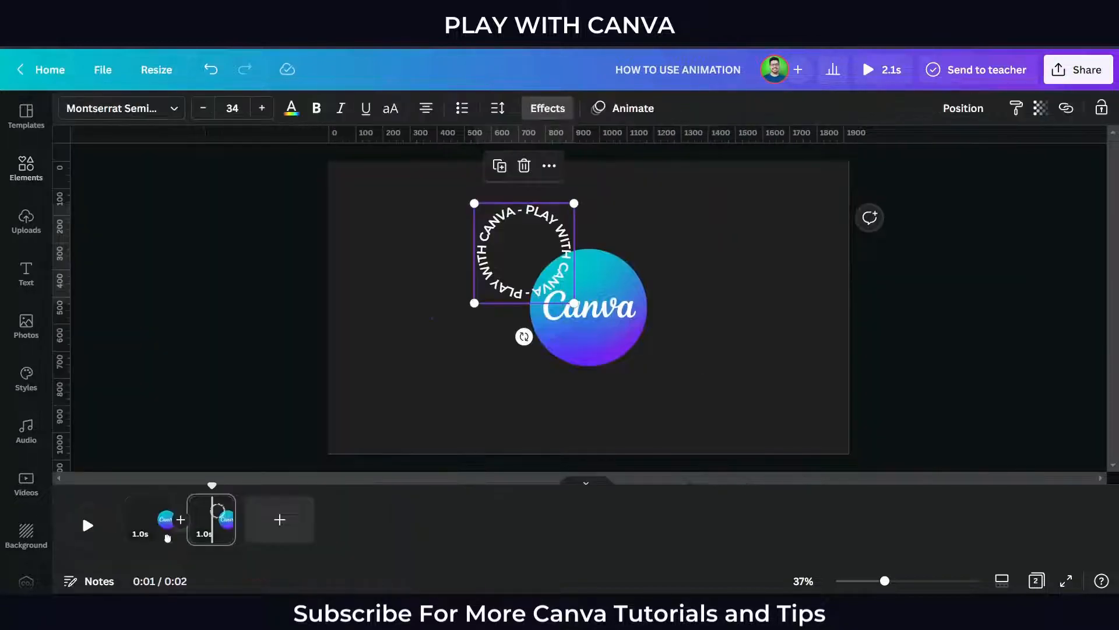
Enlarge the curved text and center it so it circles around the Canva logo
{"action": "left_click", "coordinate": [524, 256]}
{"action": "left_click_drag", "start_coordinate": [573, 303], "coordinate": [661, 386]}
{"action": "left_click_drag", "start_coordinate": [630, 350], "coordinate": [652, 366]}
{"action": "left_click", "coordinate": [723, 362]}
{"action": "left_click", "coordinate": [658, 350]}
{"action": "key", "text": "Down"}
{"action": "key", "text": "Down"}
{"action": "key", "text": "Down"}
{"action": "key", "text": "Down"}
{"action": "key", "text": "Down"}
{"action": "key", "text": "Down"}
{"action": "key", "text": "Down"}
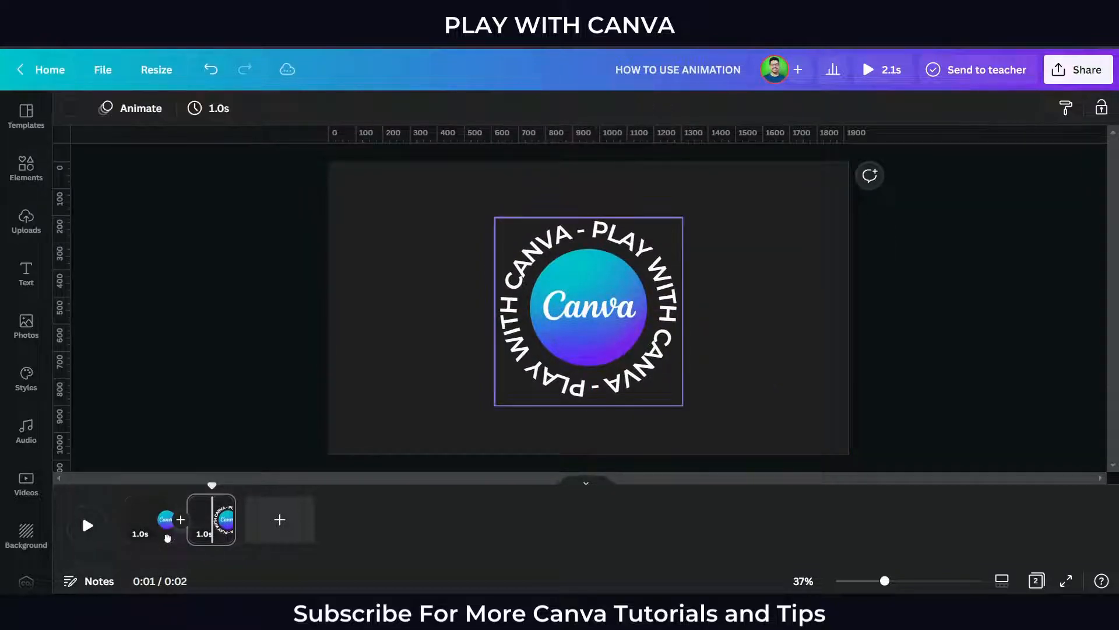
Apply the Breathe text animation to the curved text, set to Out with the scale at maximum
{"action": "left_click", "coordinate": [605, 109]}
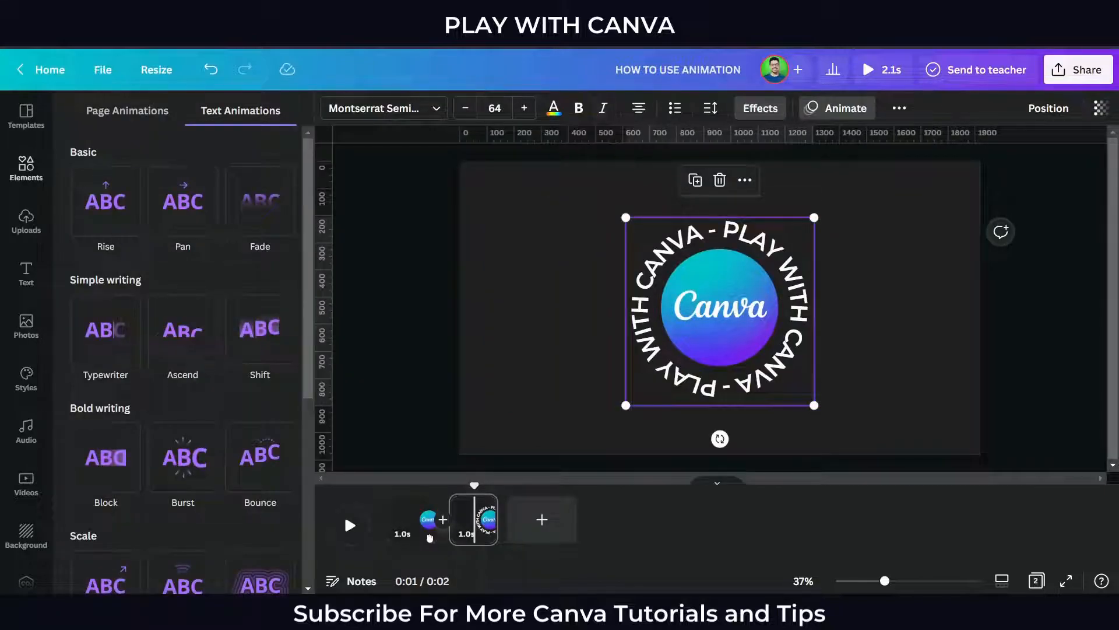
{"action": "scroll", "coordinate": [183, 457], "scroll_direction": "down", "scroll_amount": 2}
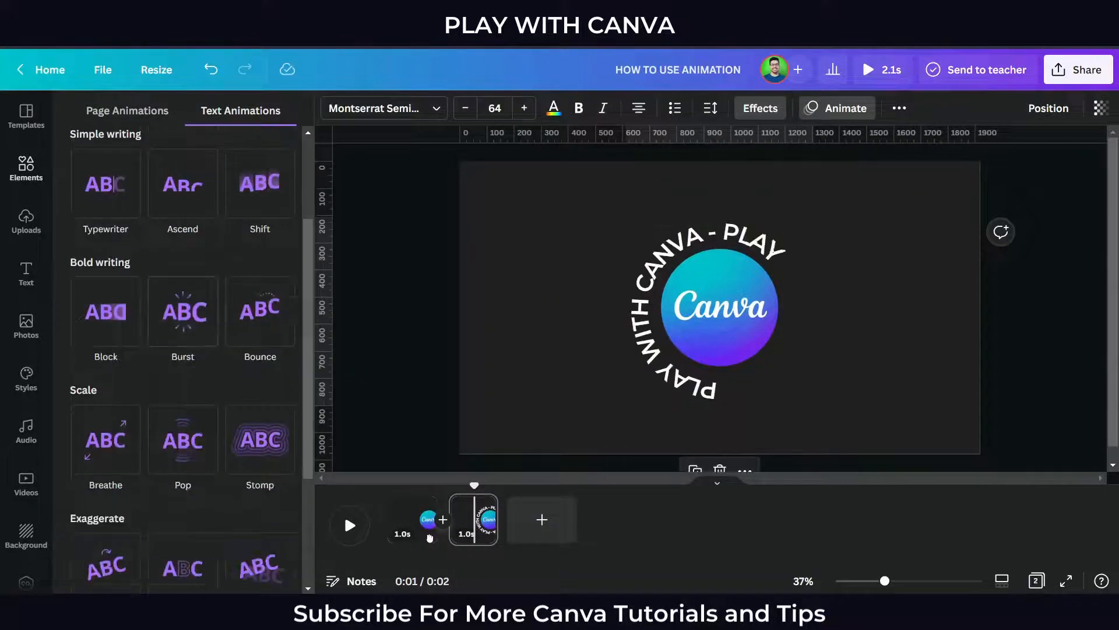
{"action": "left_click", "coordinate": [106, 440]}
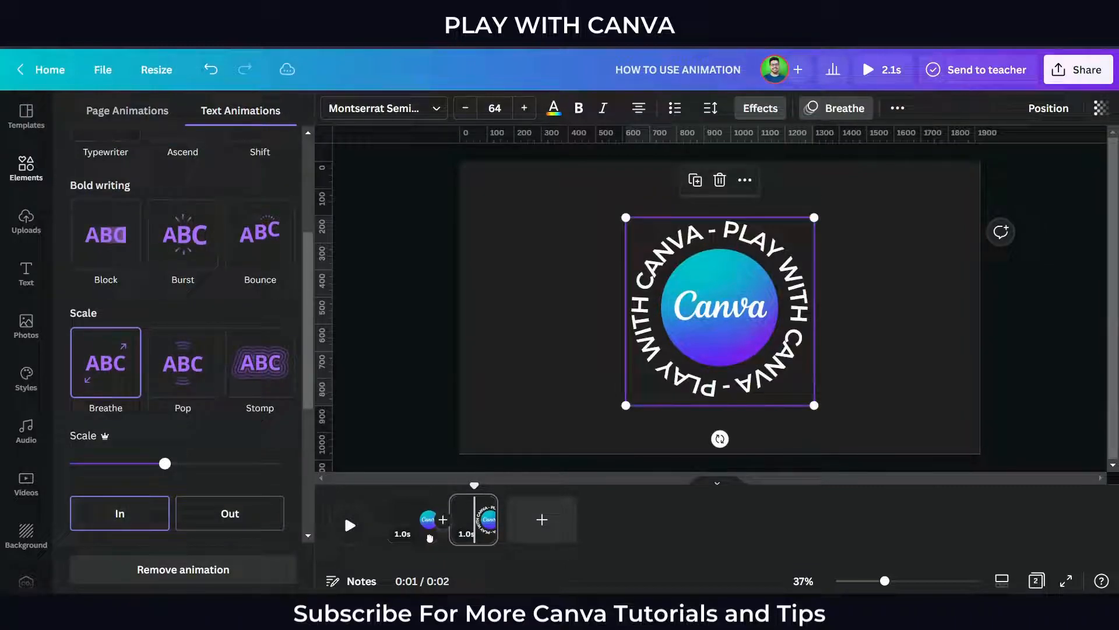
{"action": "left_click", "coordinate": [230, 513]}
{"action": "left_click_drag", "start_coordinate": [165, 464], "coordinate": [284, 464]}
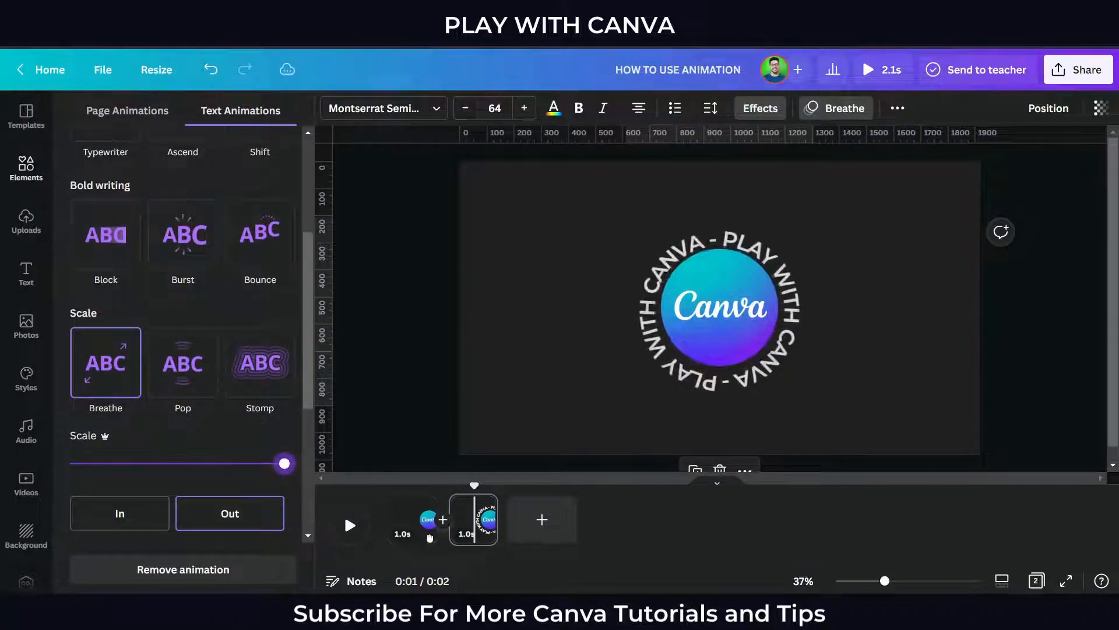
Select the Canva logo on the second page and apply the Breathe element animation to it
{"action": "left_click", "coordinate": [408, 373]}
{"action": "left_click", "coordinate": [408, 373]}
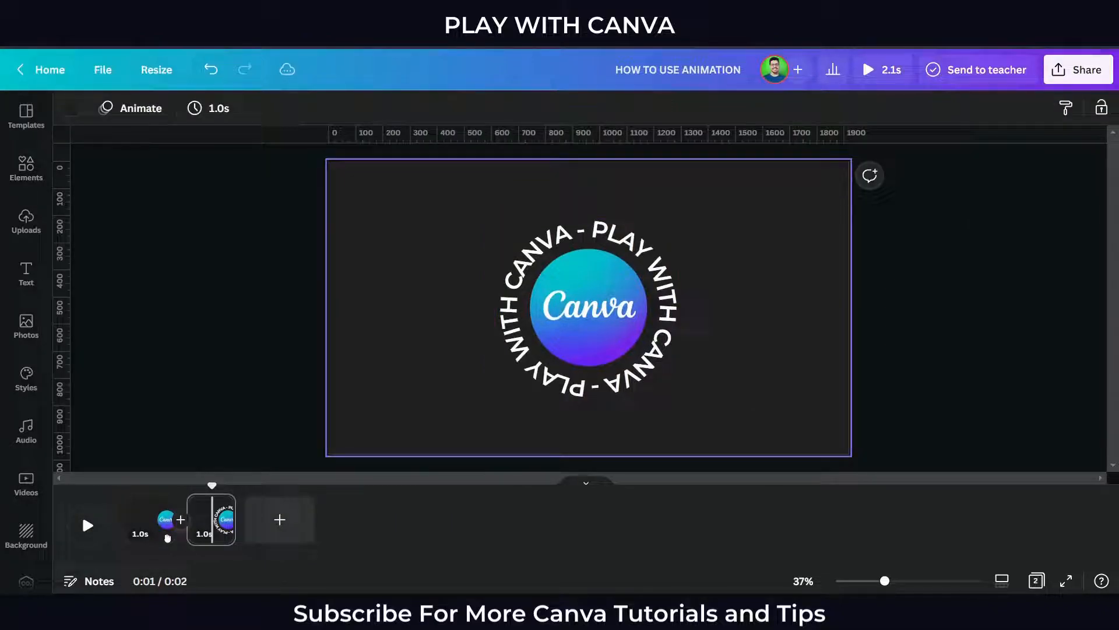
{"action": "left_click", "coordinate": [665, 277]}
{"action": "left_click", "coordinate": [1102, 108]}
{"action": "left_click", "coordinate": [758, 280]}
{"action": "left_click", "coordinate": [668, 292]}
{"action": "left_click", "coordinate": [758, 280]}
{"action": "left_click", "coordinate": [667, 291]}
{"action": "left_click", "coordinate": [757, 280]}
{"action": "left_click_drag", "start_coordinate": [790, 384], "coordinate": [634, 303]}
{"action": "left_click", "coordinate": [668, 292]}
{"action": "left_click", "coordinate": [589, 307]}
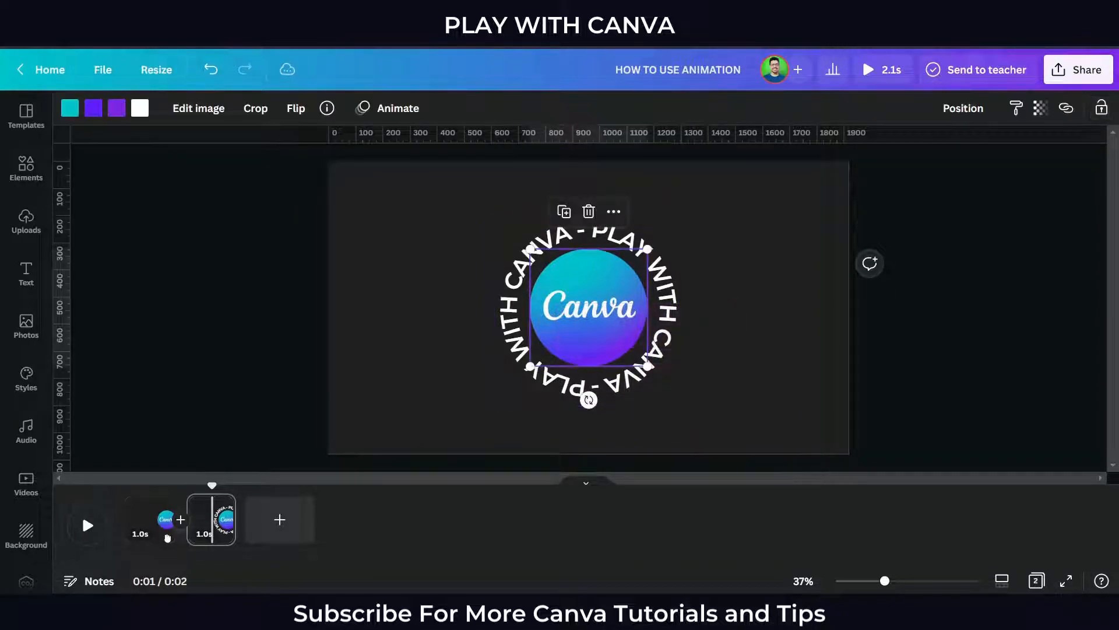
{"action": "left_click", "coordinate": [386, 108]}
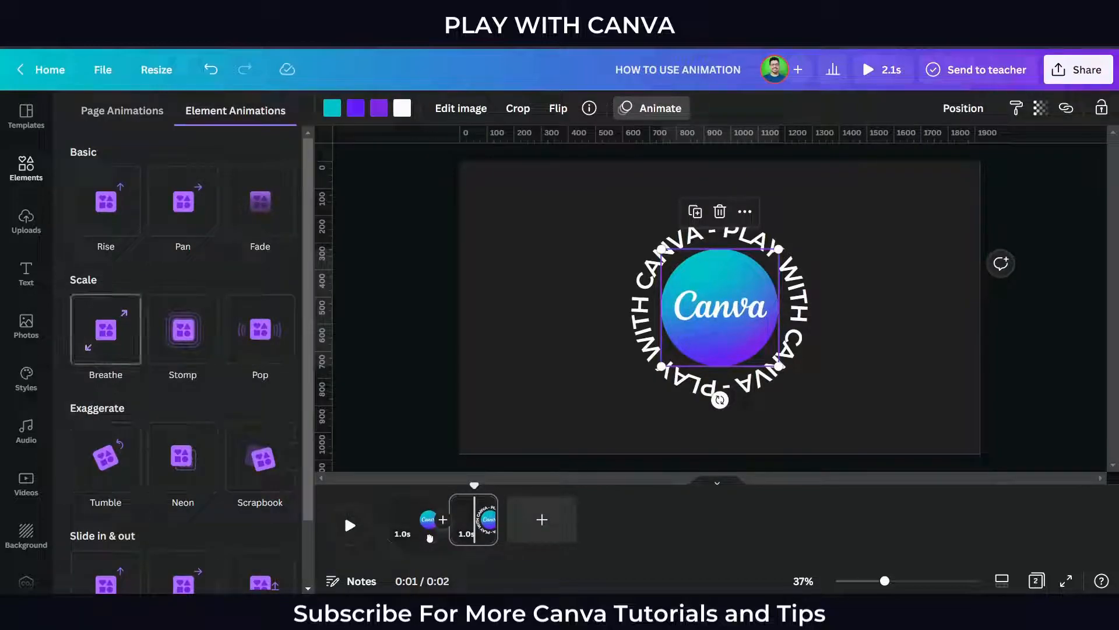
{"action": "left_click", "coordinate": [105, 329]}
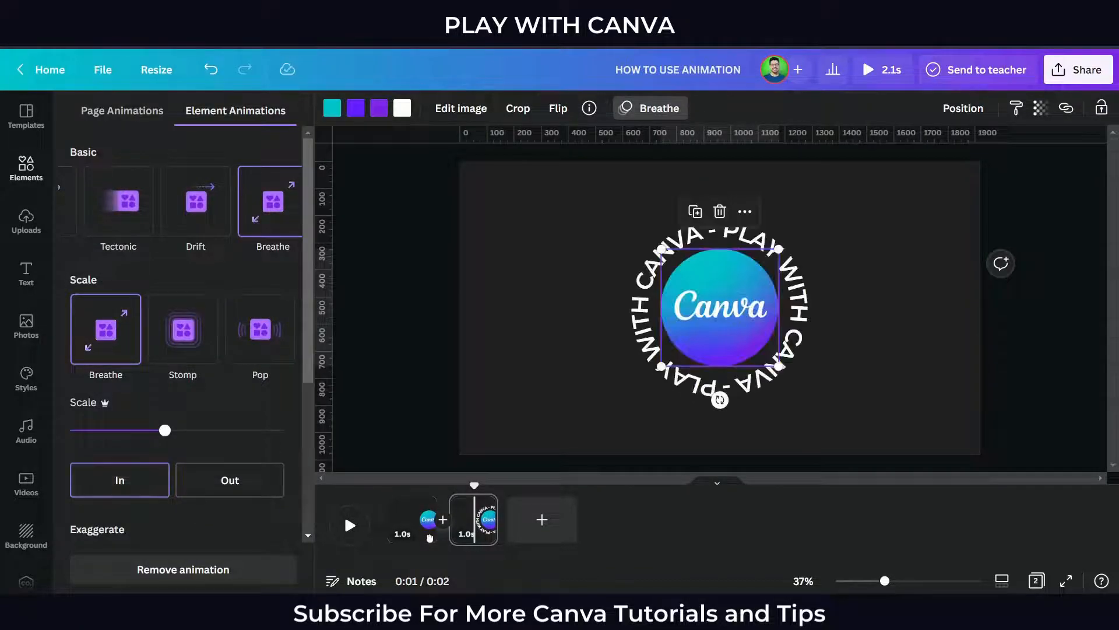
{"action": "left_click", "coordinate": [834, 326]}
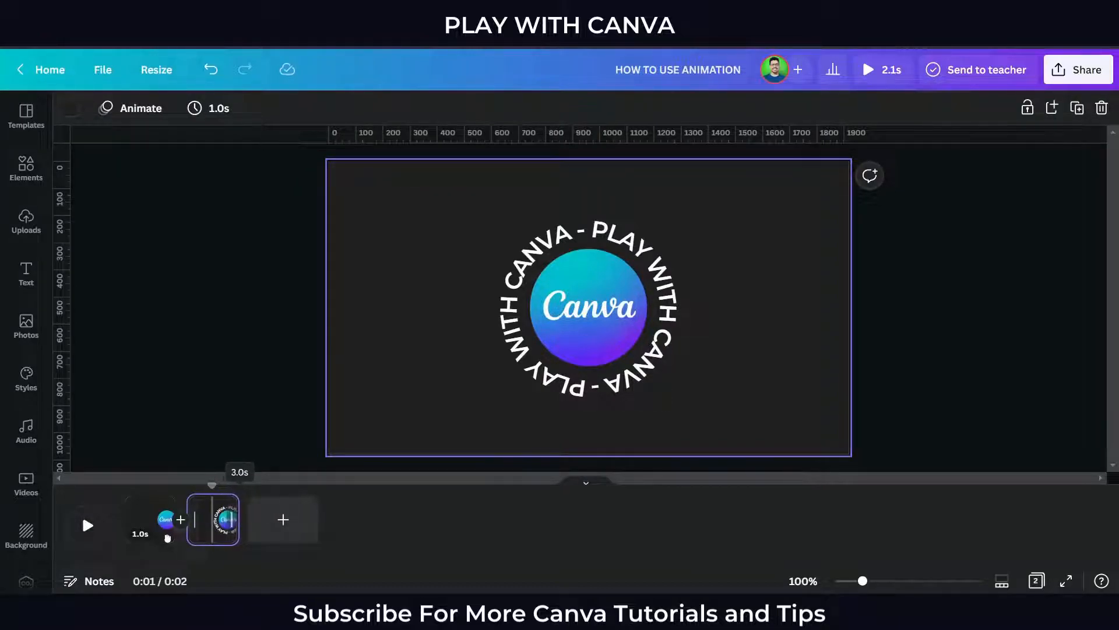
Extend the second page's duration to 3.0 s and add a new blank page after it
{"action": "left_click_drag", "start_coordinate": [168, 537], "coordinate": [167, 538]}
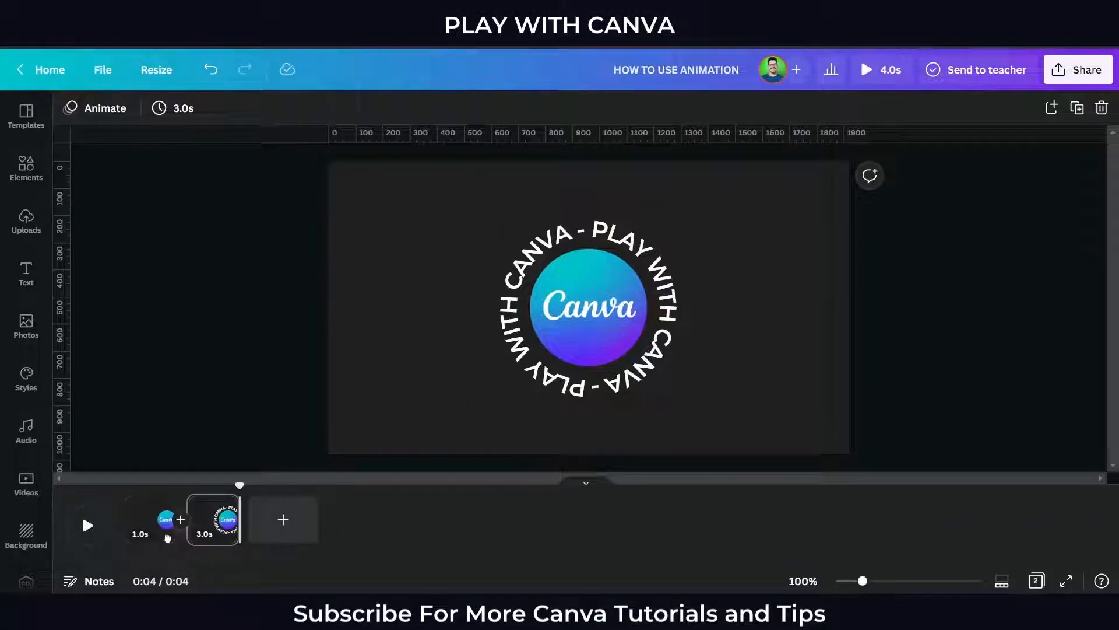
{"action": "key", "text": "ctrl+Return"}
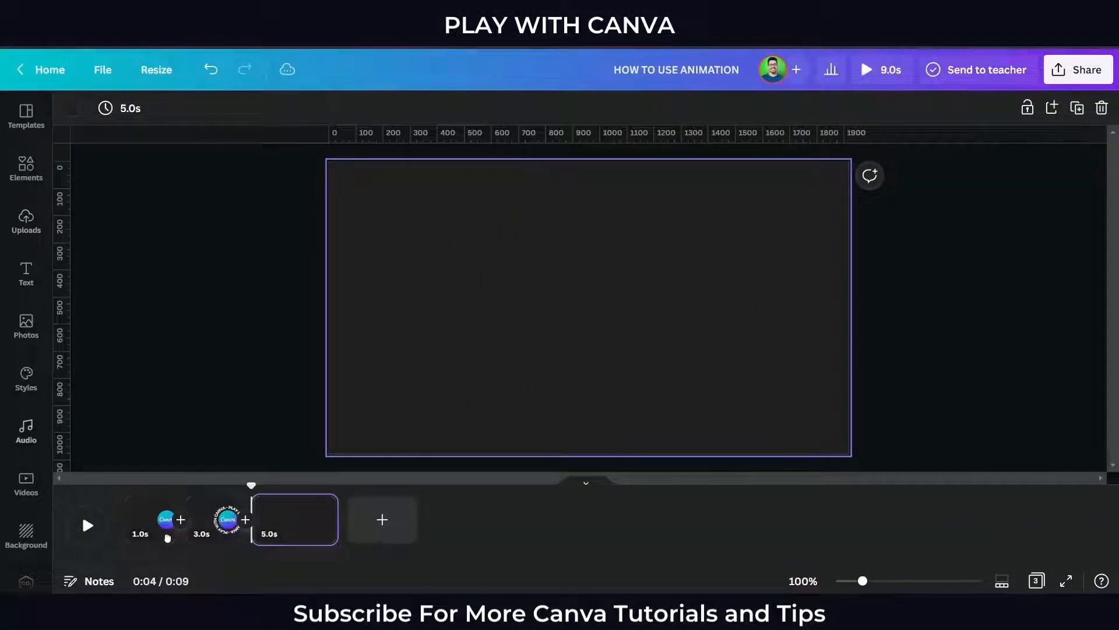
Search videos for INTRO and add the dark 6.0 s intro clip to the new page
{"action": "type", "text": "INTRO"}
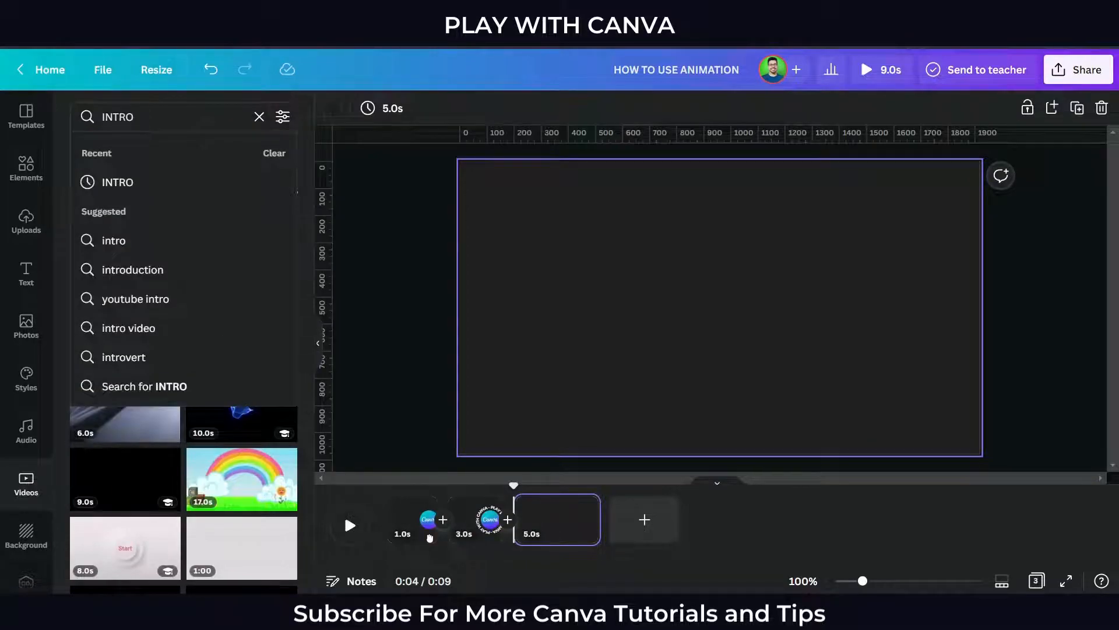
{"action": "type", "text": "INTRO"}
{"action": "key", "text": "Return"}
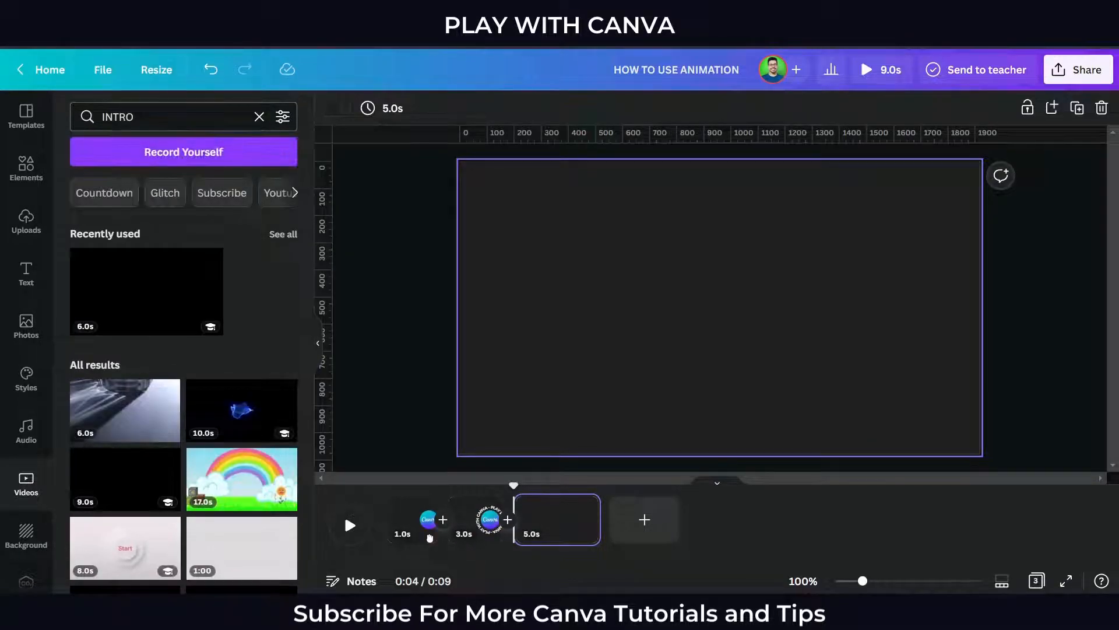
{"action": "scroll", "coordinate": [242, 338], "scroll_direction": "down", "scroll_amount": 2}
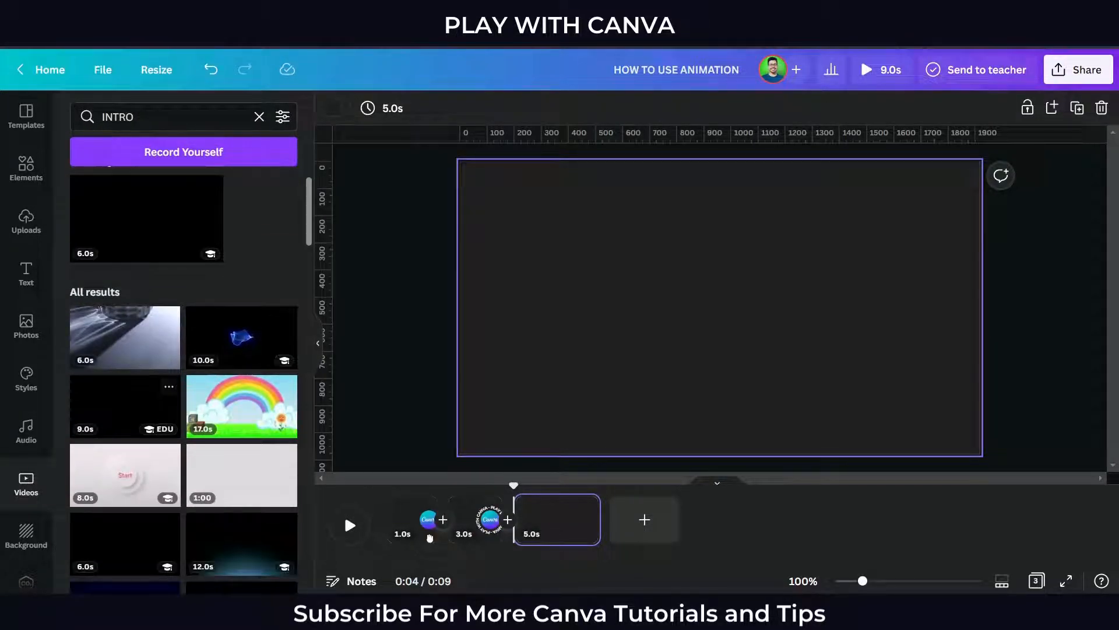
{"action": "scroll", "coordinate": [126, 350], "scroll_direction": "down", "scroll_amount": 5}
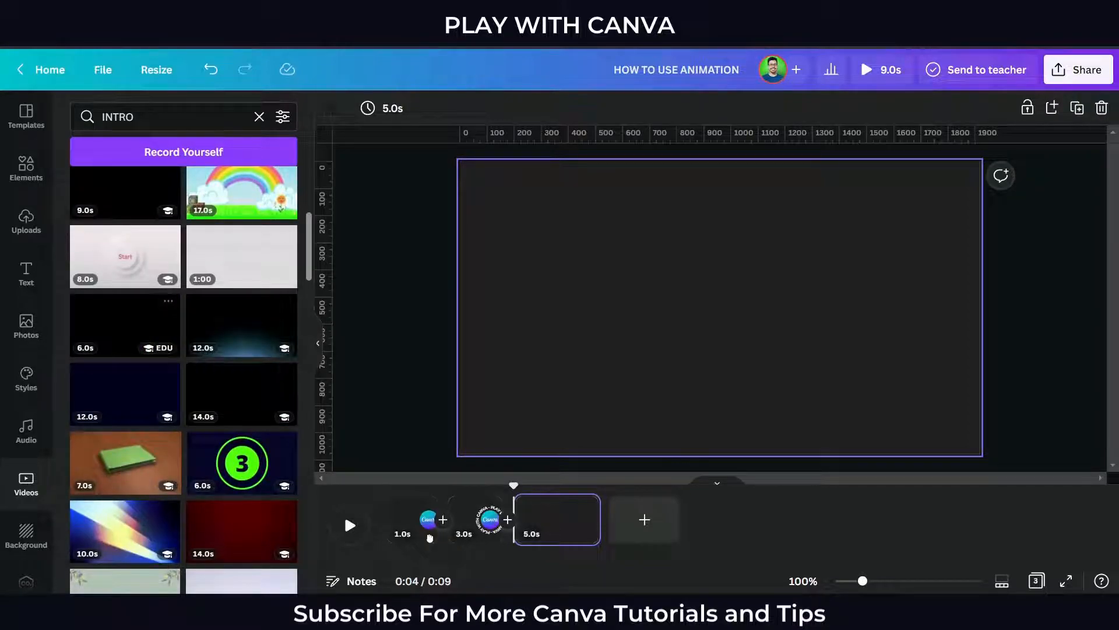
{"action": "left_click", "coordinate": [125, 325]}
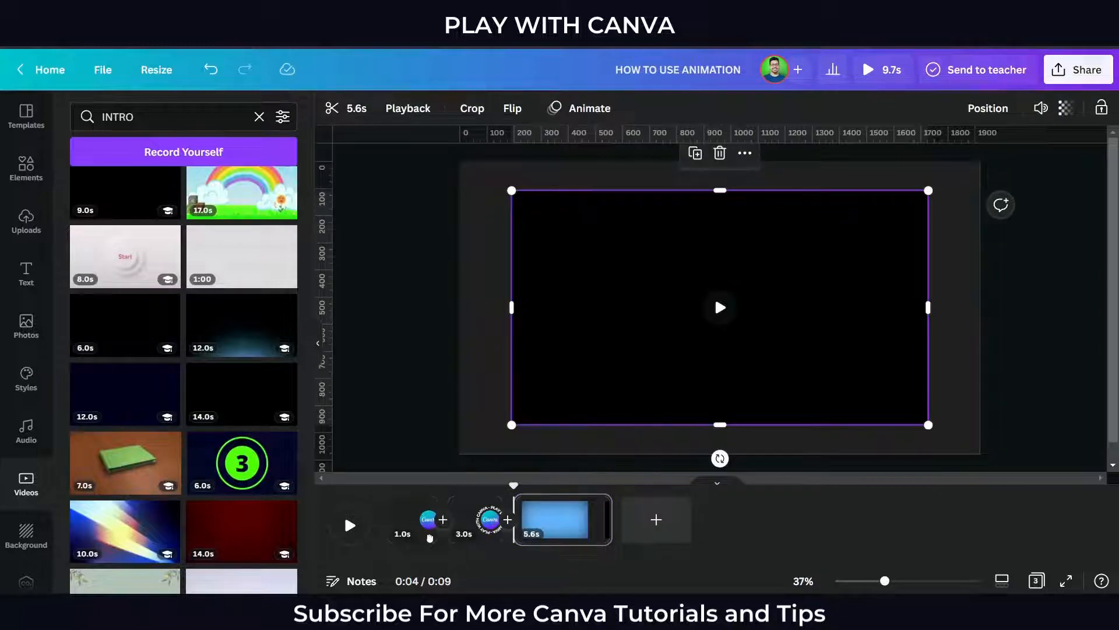
Set the intro video as the page background using Replace Background
{"action": "left_click", "coordinate": [317, 344]}
{"action": "right_click", "coordinate": [412, 325]}
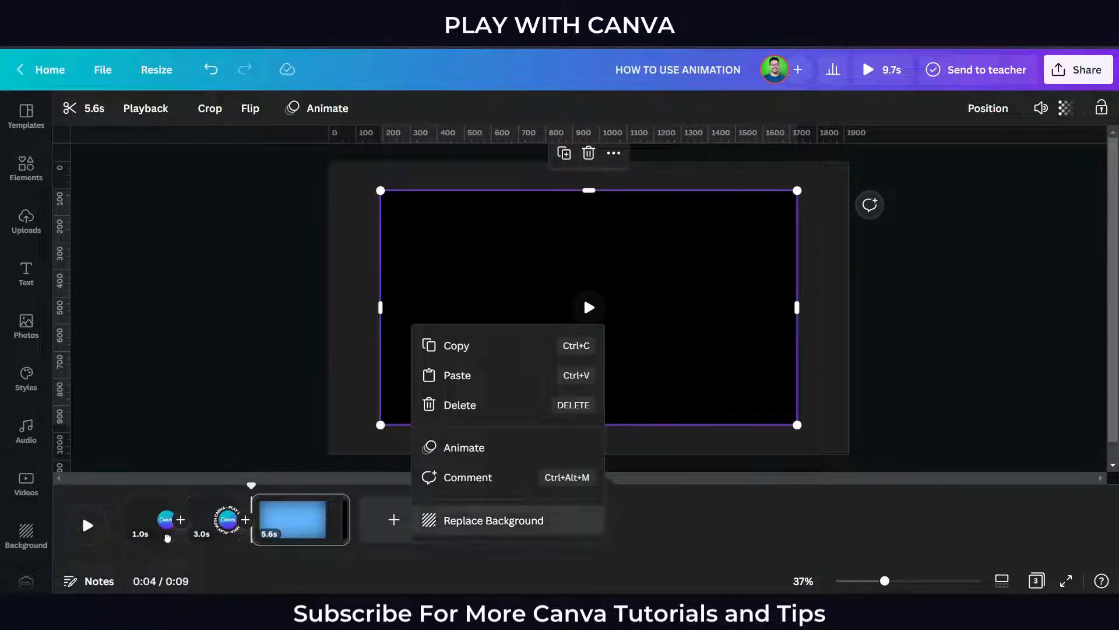
{"action": "left_click", "coordinate": [493, 519]}
Move the playhead into the background video page and split it twice into three separate pages
{"action": "key", "text": "space"}
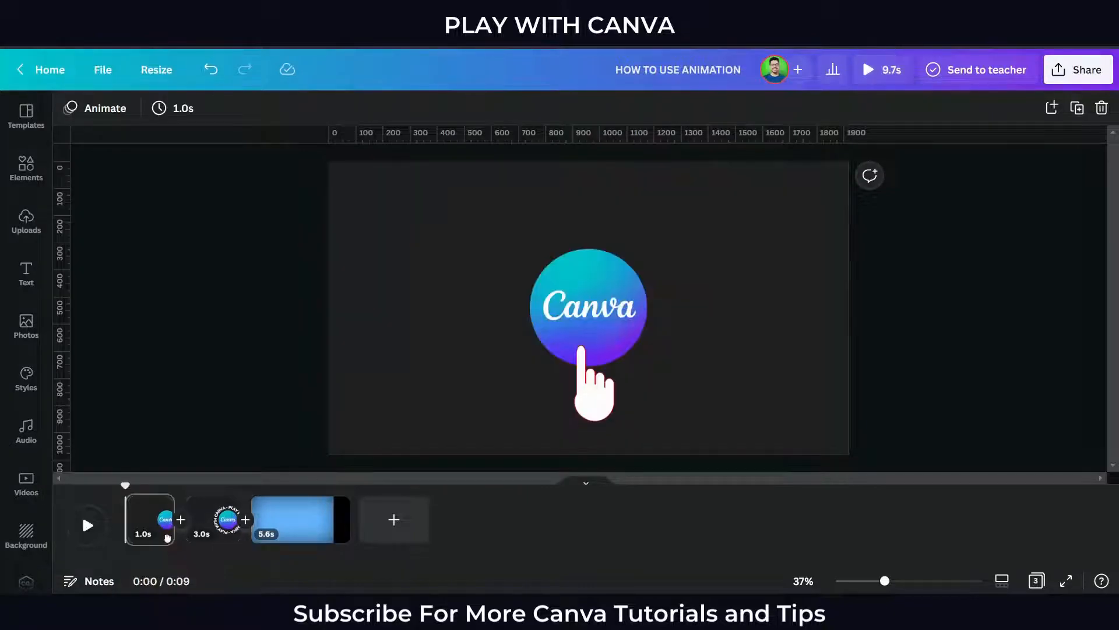
{"action": "left_click", "coordinate": [301, 519]}
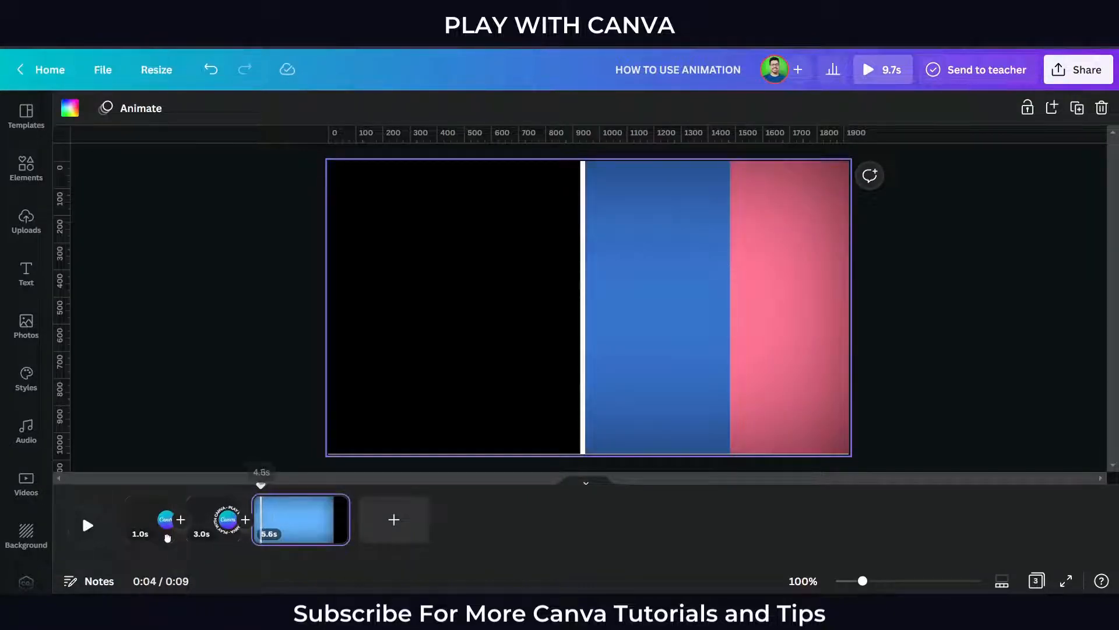
{"action": "left_click_drag", "start_coordinate": [262, 536], "coordinate": [167, 538]}
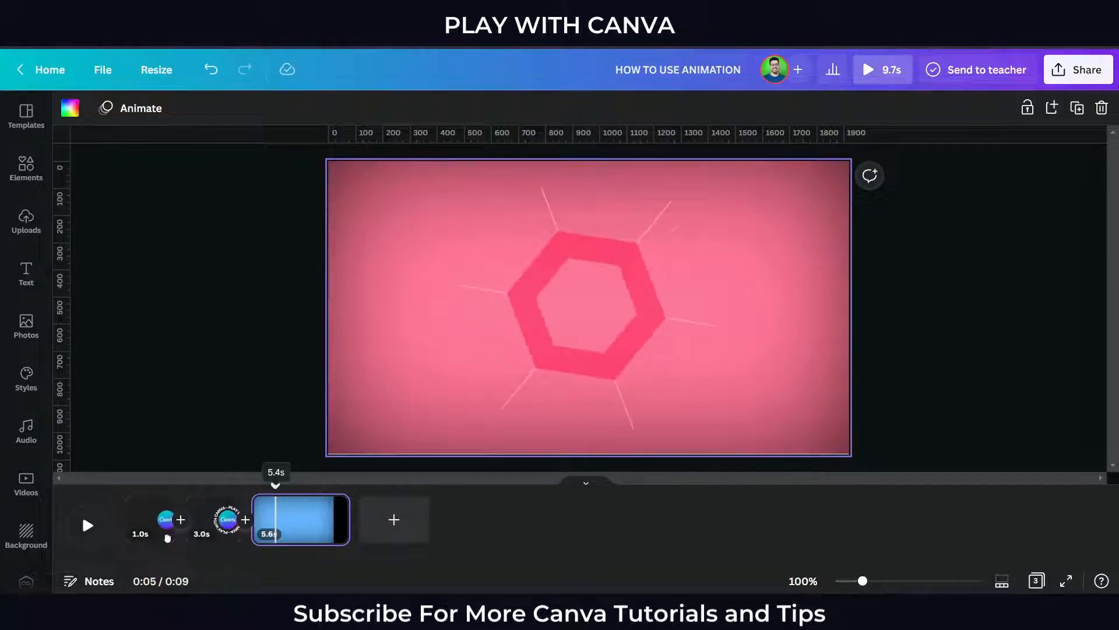
{"action": "key", "text": "s"}
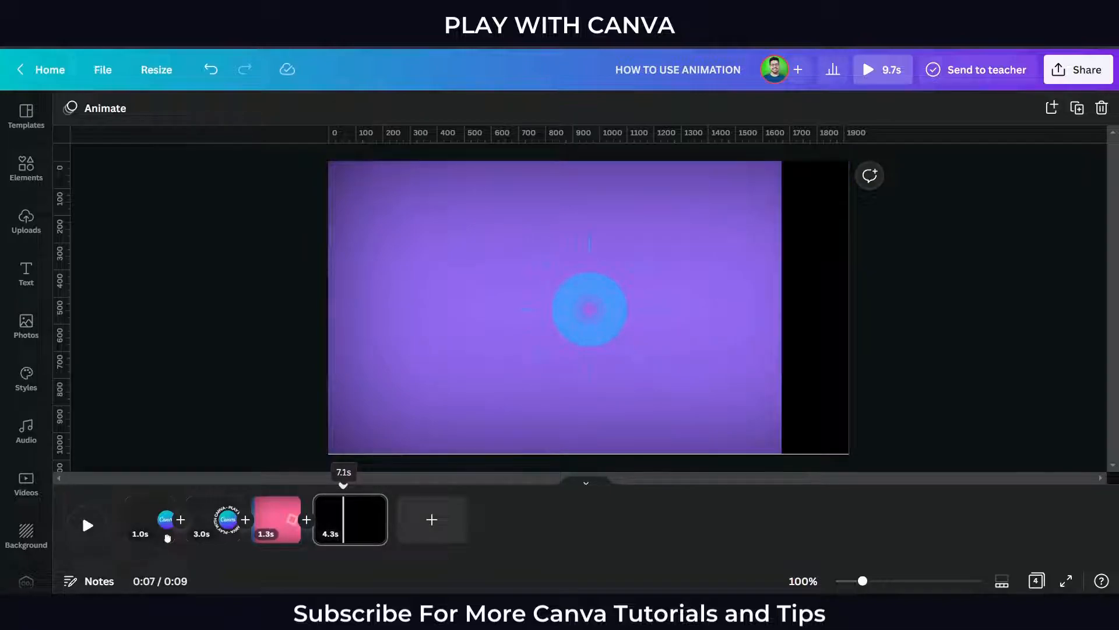
{"action": "key", "text": "s"}
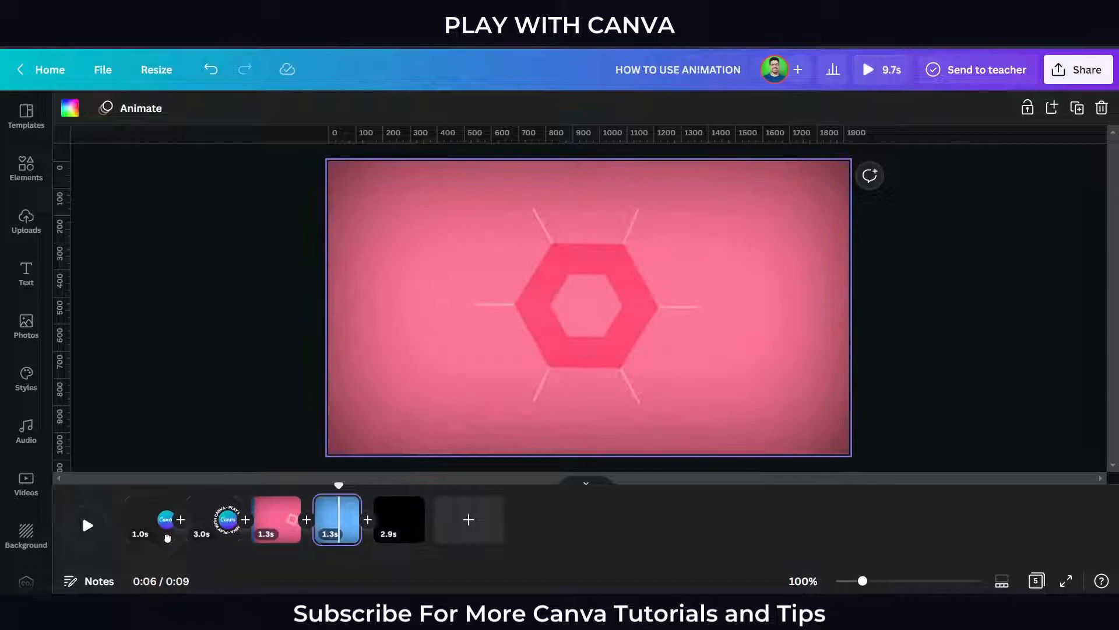
Add a text box reading SUBSCRIBE TO MY YOUTUBE CHANNEL on the middle split page
{"action": "type", "text": "text"}
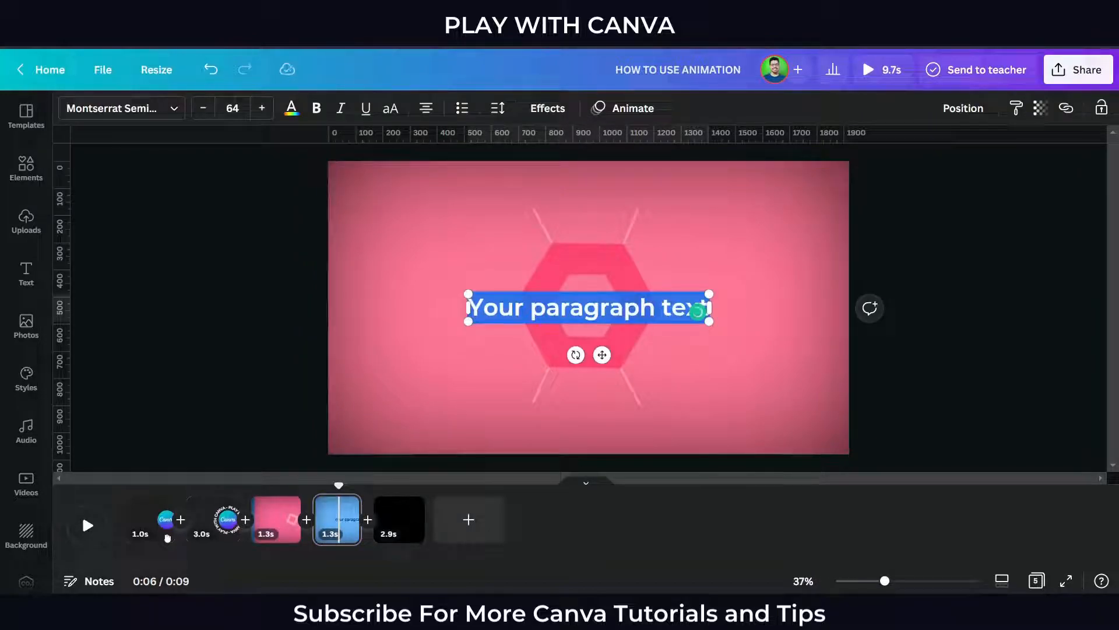
{"action": "type", "text": "SUBSCRI"}
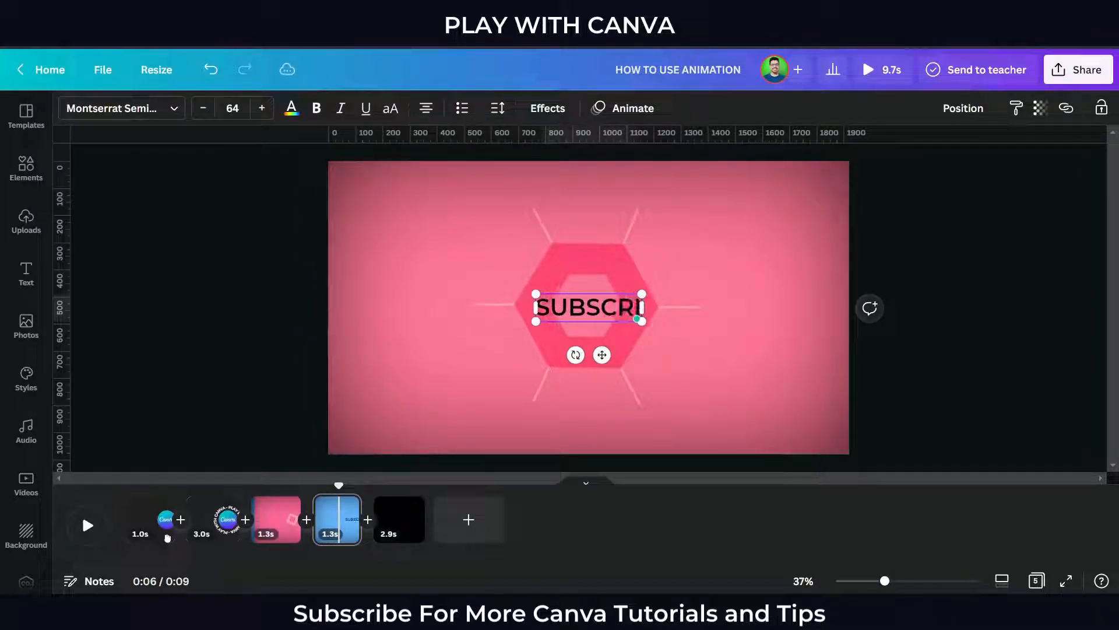
{"action": "type", "text": "BE TO MY TO"}
{"action": "key", "text": "BackSpace"}
{"action": "key", "text": "BackSpace"}
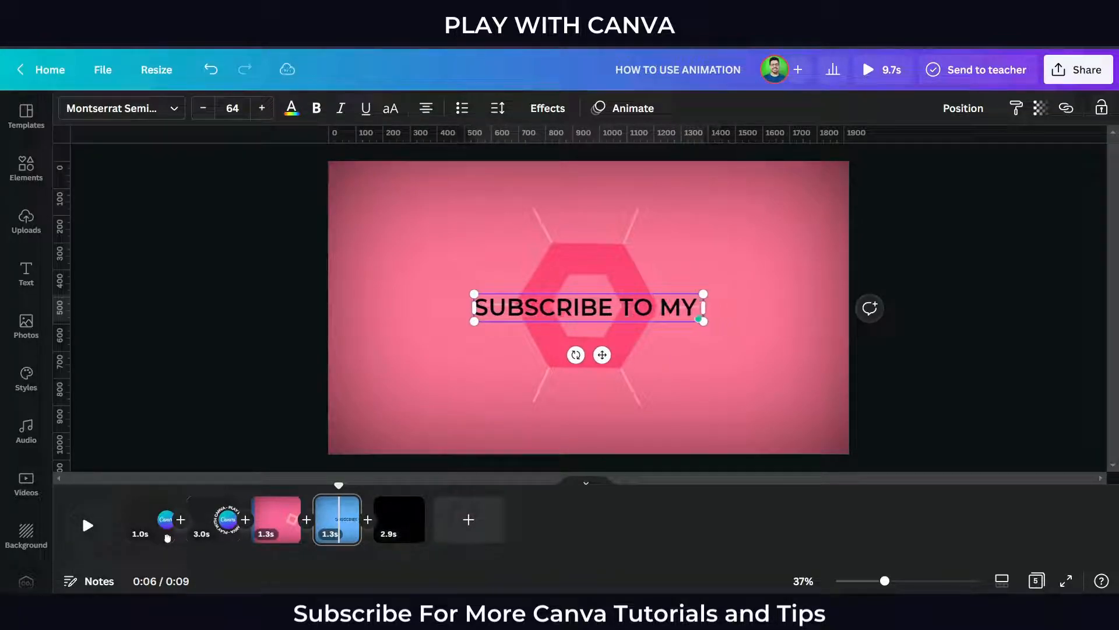
{"action": "type", "text": "YOUTUBE C"}
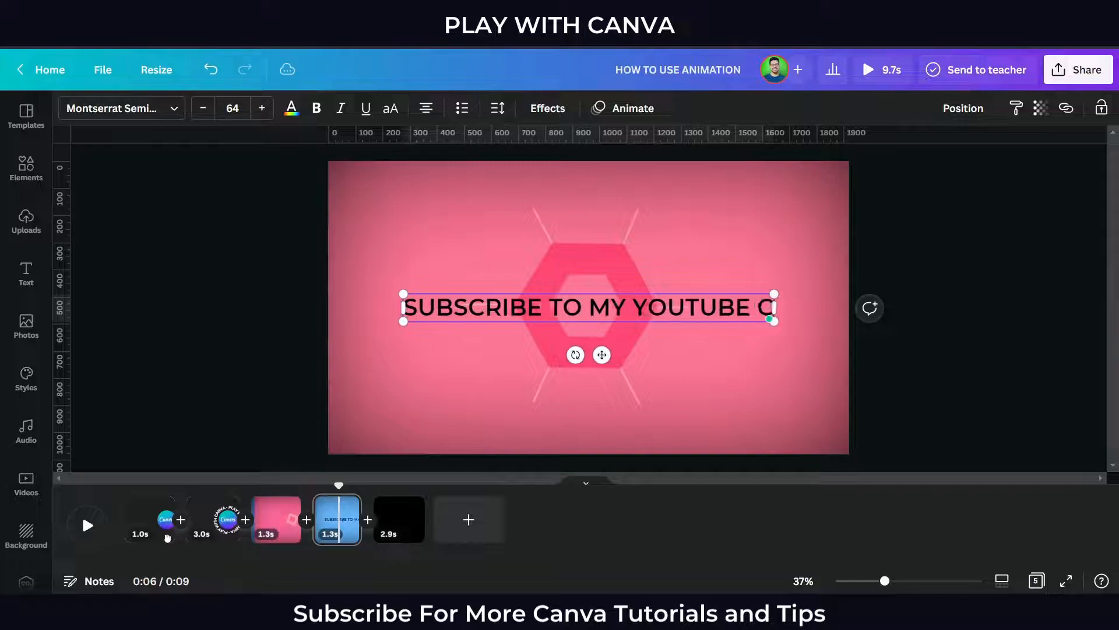
{"action": "type", "text": "HANNEL"}
Set the whole text's font size to 60 and color it white
{"action": "key", "text": "ctrl+a"}
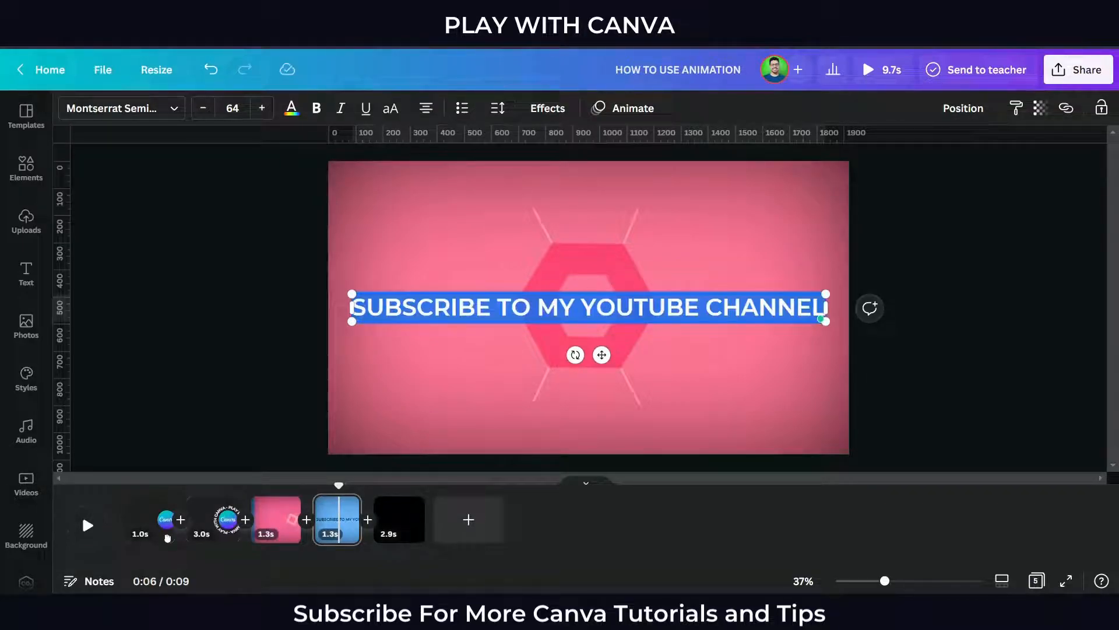
{"action": "key", "text": "ctrl+shift+comma"}
{"action": "key", "text": "ctrl+shift+comma"}
{"action": "key", "text": "ctrl+shift+comma"}
{"action": "key", "text": "ctrl+shift+comma"}
{"action": "key", "text": "ctrl+shift+comma"}
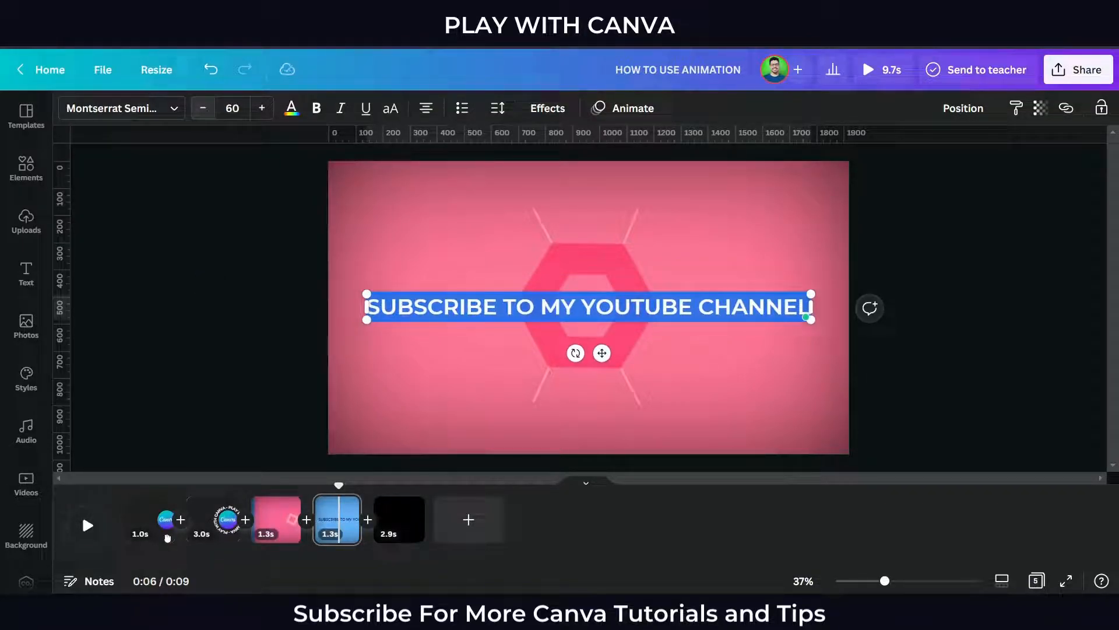
{"action": "key", "text": "ctrl+shift+period"}
{"action": "left_click", "coordinate": [292, 108]}
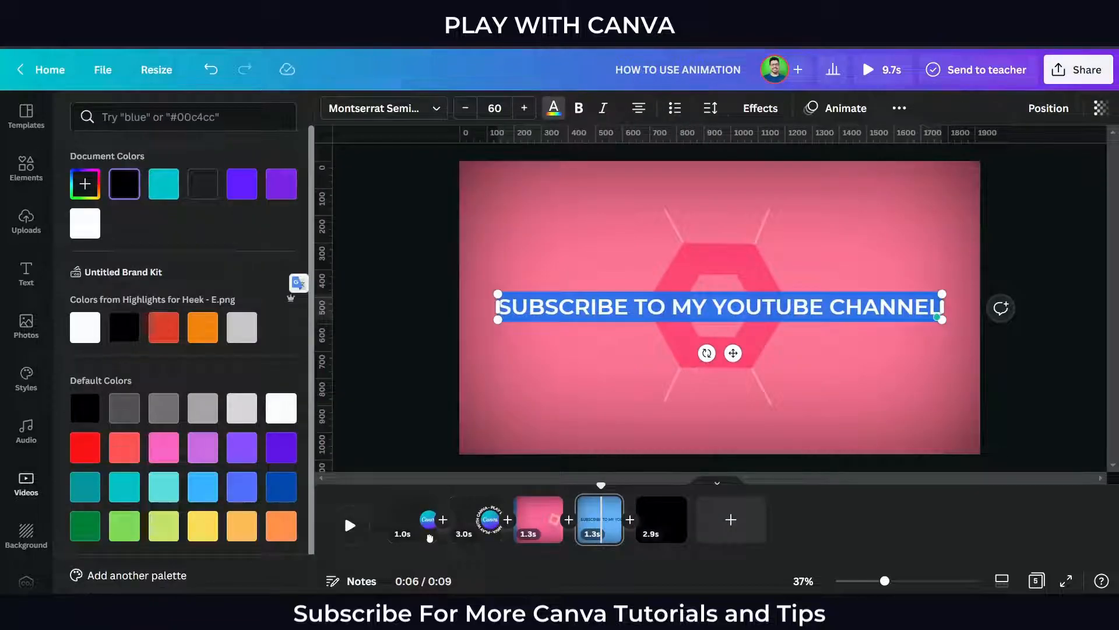
{"action": "left_click", "coordinate": [85, 328]}
Narrow the text box so the text wraps onto two lines and move it toward the page center
{"action": "left_click_drag", "start_coordinate": [943, 307], "coordinate": [791, 309]}
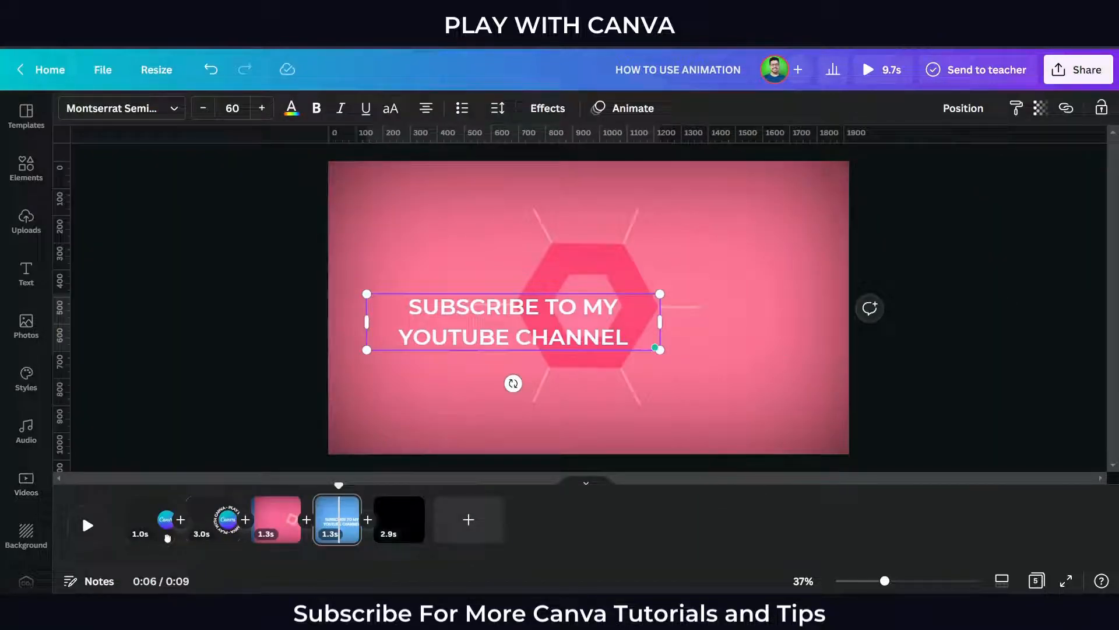
{"action": "left_click", "coordinate": [589, 396]}
{"action": "left_click_drag", "start_coordinate": [519, 322], "coordinate": [580, 314]}
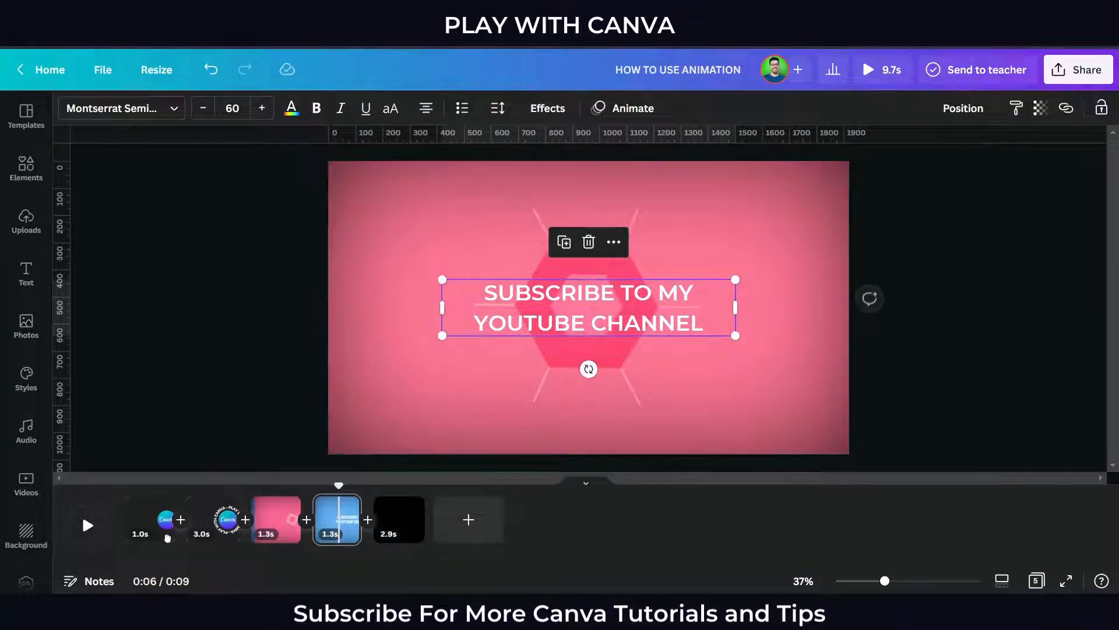
Reduce the text's line spacing and recenter the text box on the page
{"action": "left_click", "coordinate": [498, 108]}
{"action": "left_click_drag", "start_coordinate": [581, 213], "coordinate": [558, 212]}
{"action": "left_click", "coordinate": [589, 402]}
{"action": "left_click_drag", "start_coordinate": [589, 309], "coordinate": [588, 319]}
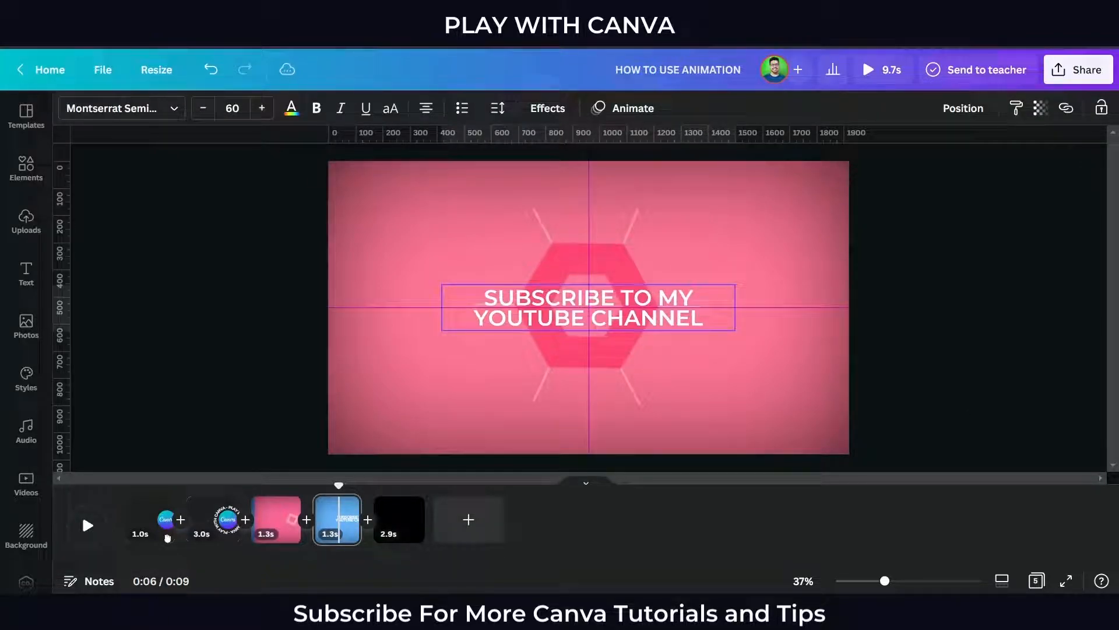
{"action": "key", "text": "Escape"}
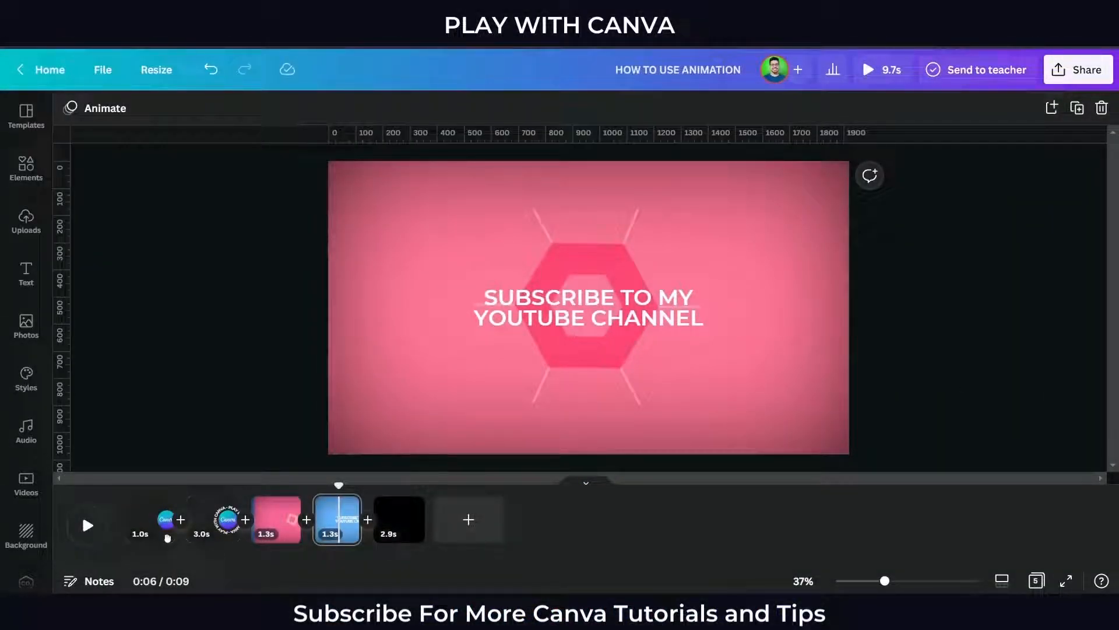
Search the elements for CANVA and set the laptop video as the background of the curved-text logo page
{"action": "key", "text": "ctrl+minus"}
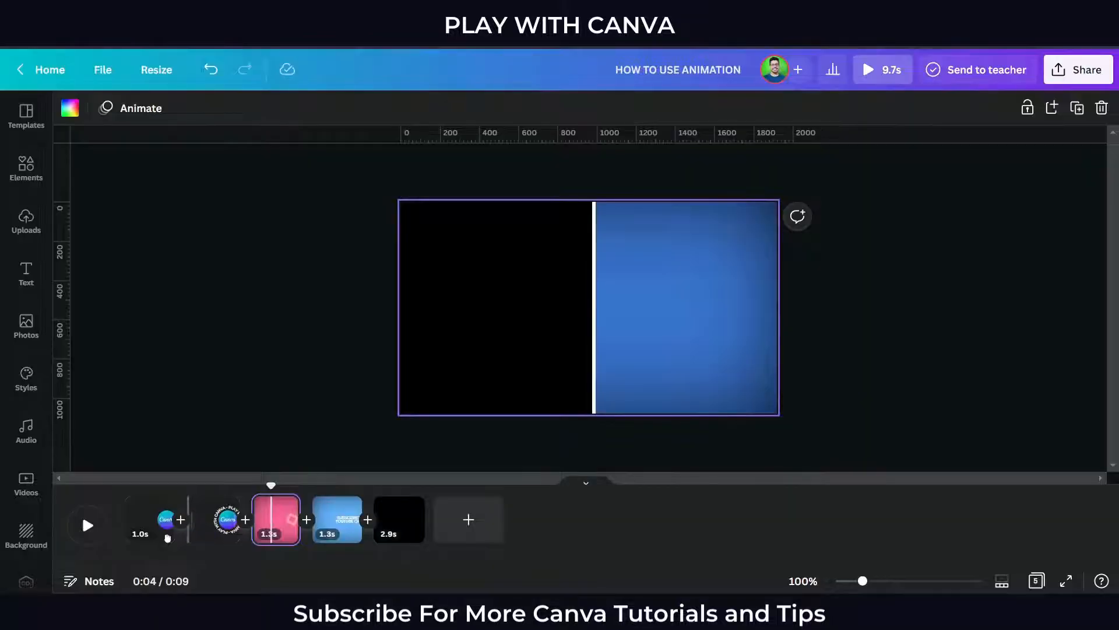
{"action": "left_click", "coordinate": [168, 538]}
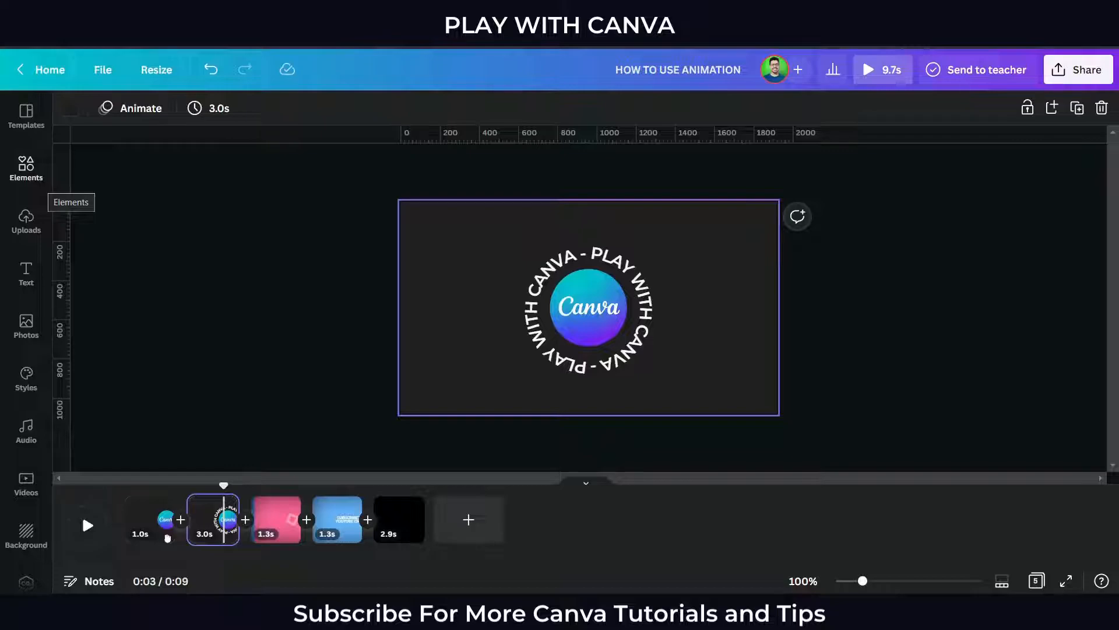
{"action": "left_click", "coordinate": [38, 177]}
{"action": "left_click_drag", "start_coordinate": [201, 117], "coordinate": [36, 119]}
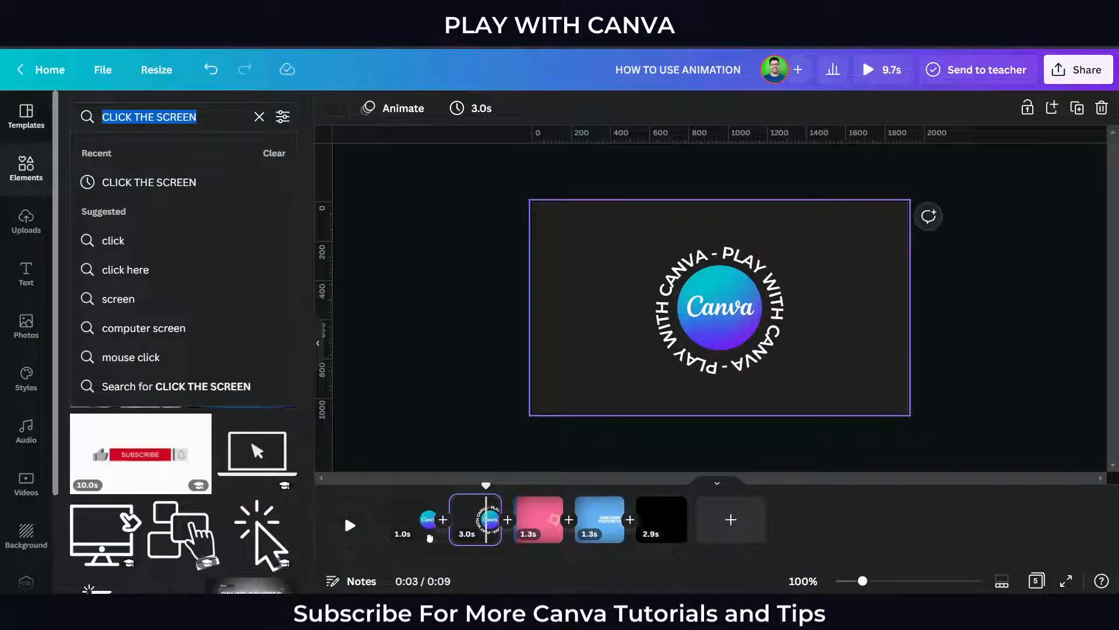
{"action": "type", "text": "CANVA"}
{"action": "key", "text": "Return"}
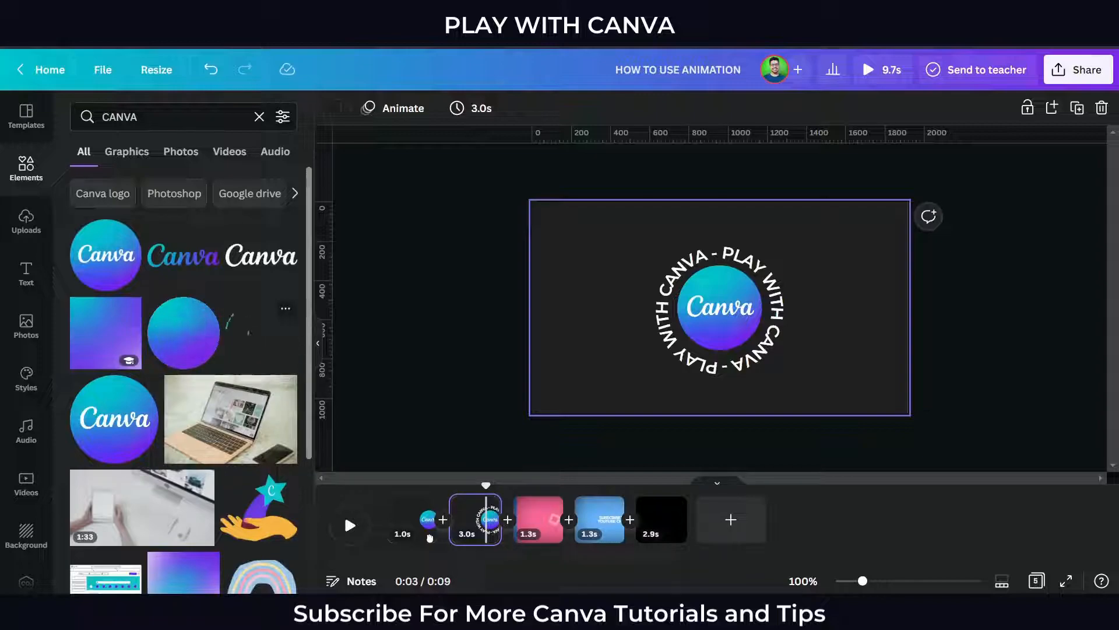
{"action": "scroll", "coordinate": [184, 385], "scroll_direction": "down", "scroll_amount": 3}
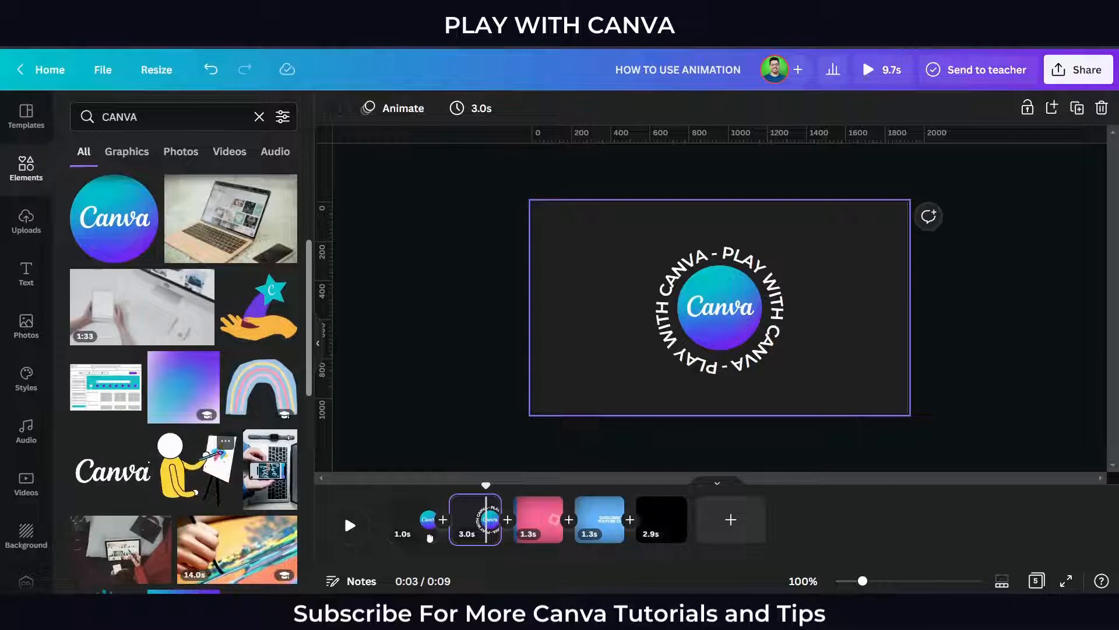
{"action": "scroll", "coordinate": [183, 379], "scroll_direction": "down", "scroll_amount": 4}
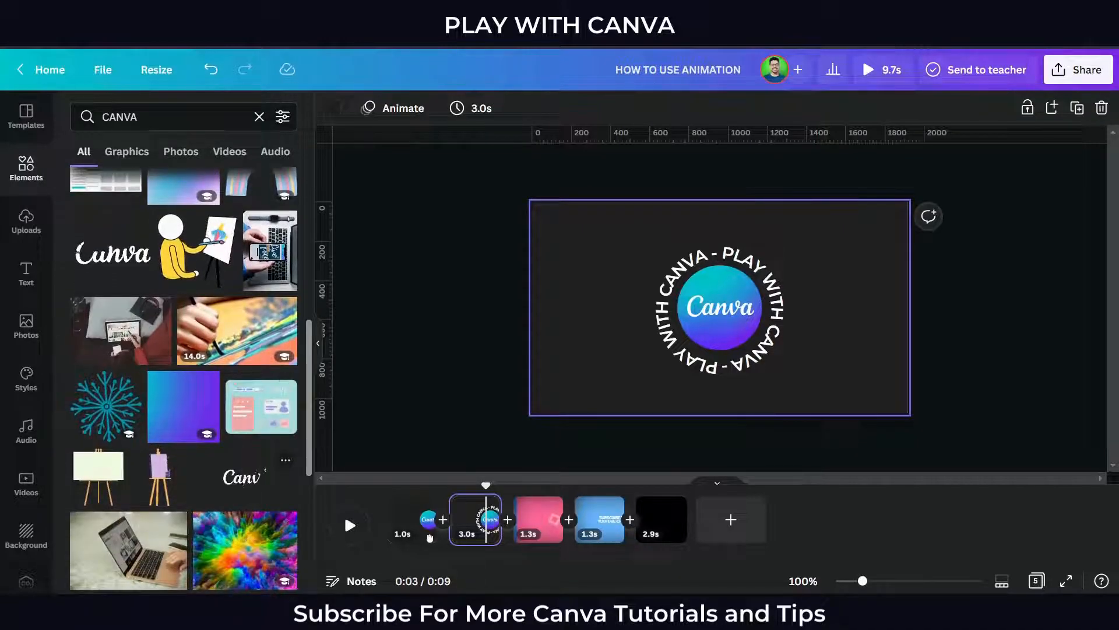
{"action": "scroll", "coordinate": [184, 379], "scroll_direction": "down", "scroll_amount": 3}
{"action": "scroll", "coordinate": [183, 378], "scroll_direction": "down", "scroll_amount": 1}
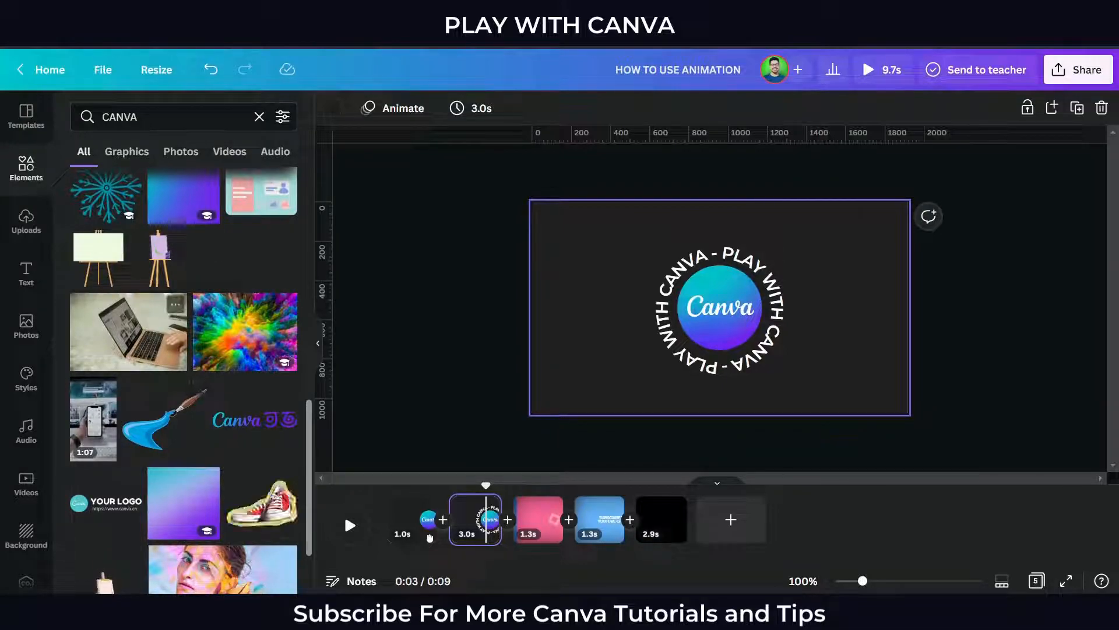
{"action": "left_click", "coordinate": [129, 332]}
{"action": "right_click", "coordinate": [639, 343]}
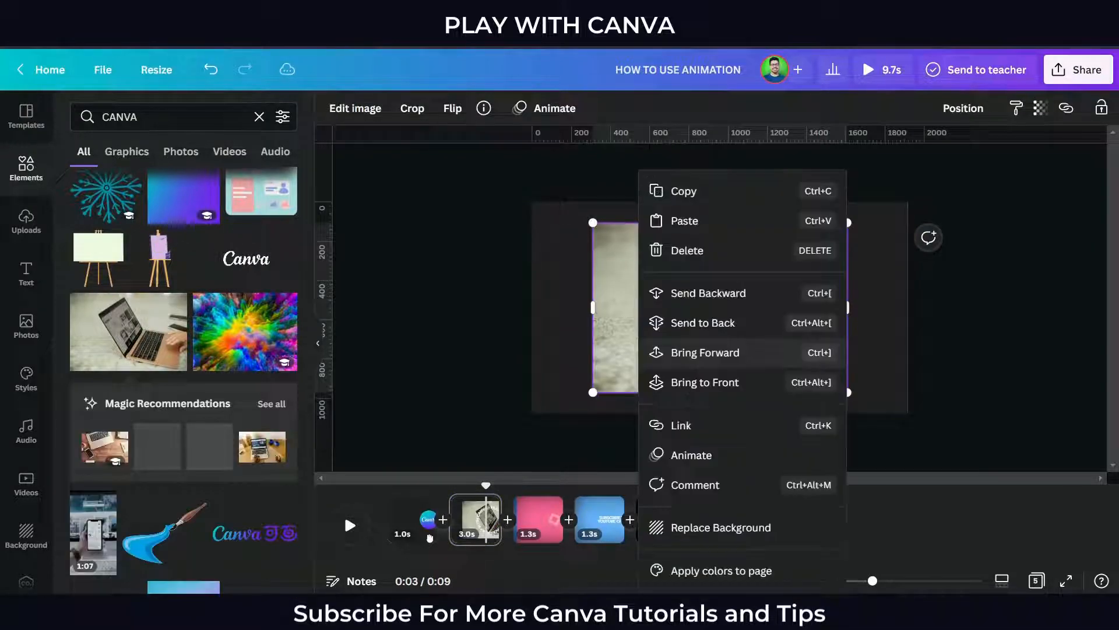
{"action": "left_click", "coordinate": [721, 527]}
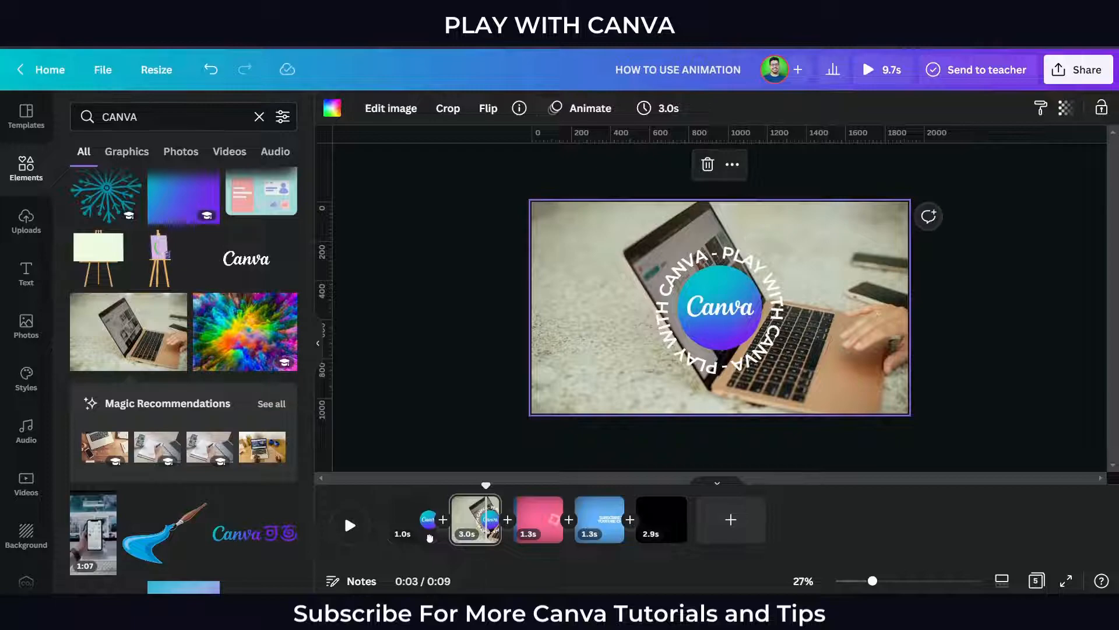
Set the background video's transparency to 10
{"action": "left_click", "coordinate": [1066, 108]}
{"action": "left_click_drag", "start_coordinate": [1060, 167], "coordinate": [933, 166]}
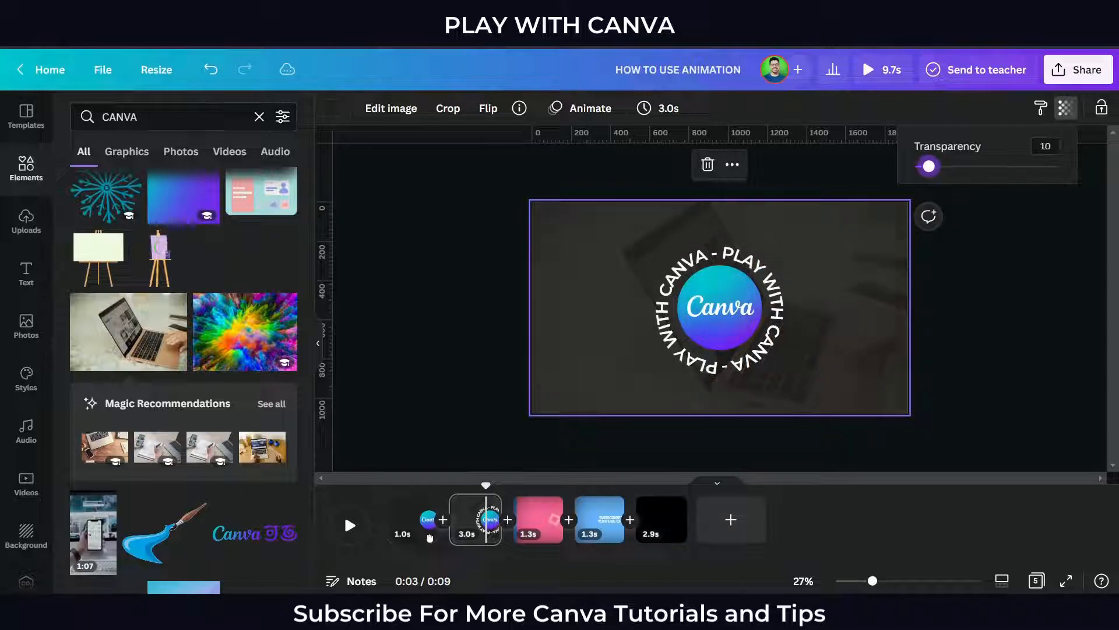
{"action": "left_click", "coordinate": [429, 538]}
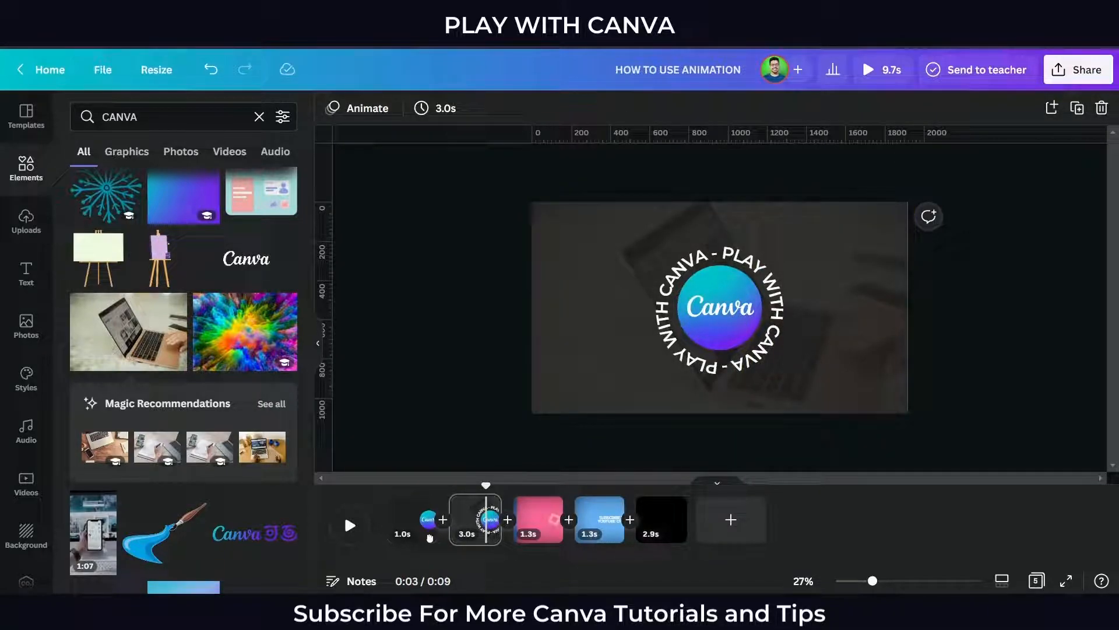
Apply the Match & Move transition between the first and second pages
{"action": "left_click", "coordinate": [1066, 581]}
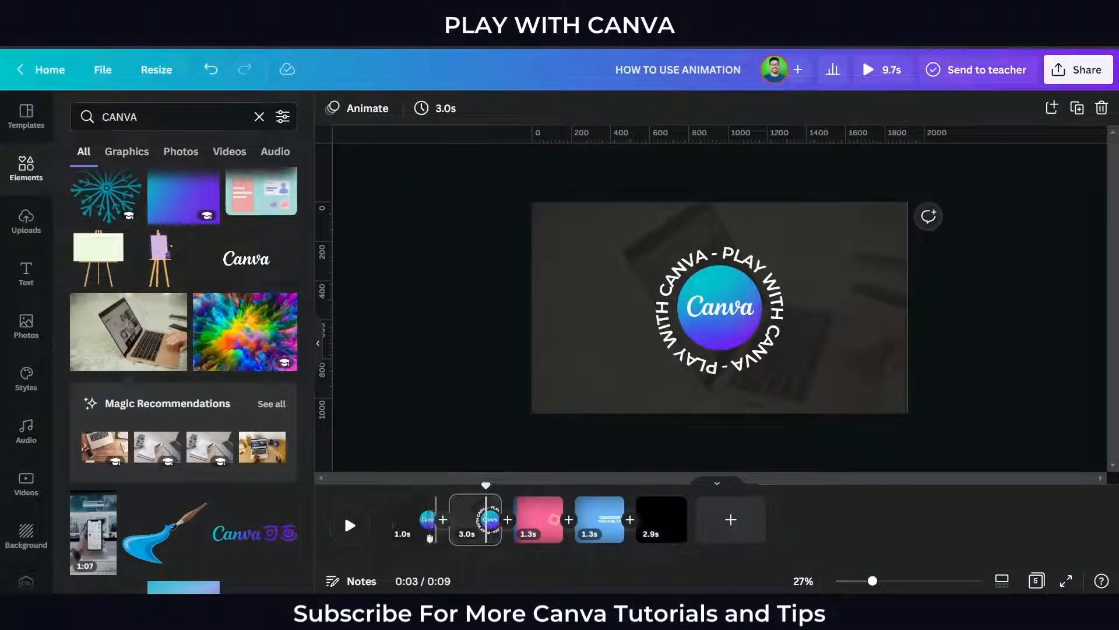
{"action": "left_click", "coordinate": [430, 537]}
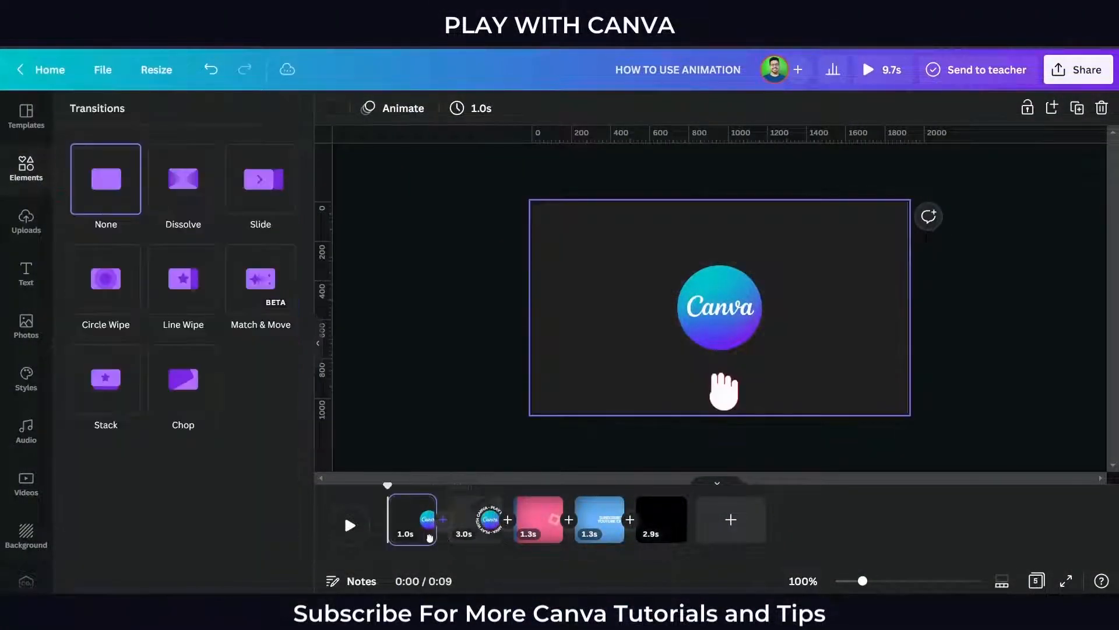
{"action": "left_click", "coordinate": [261, 279]}
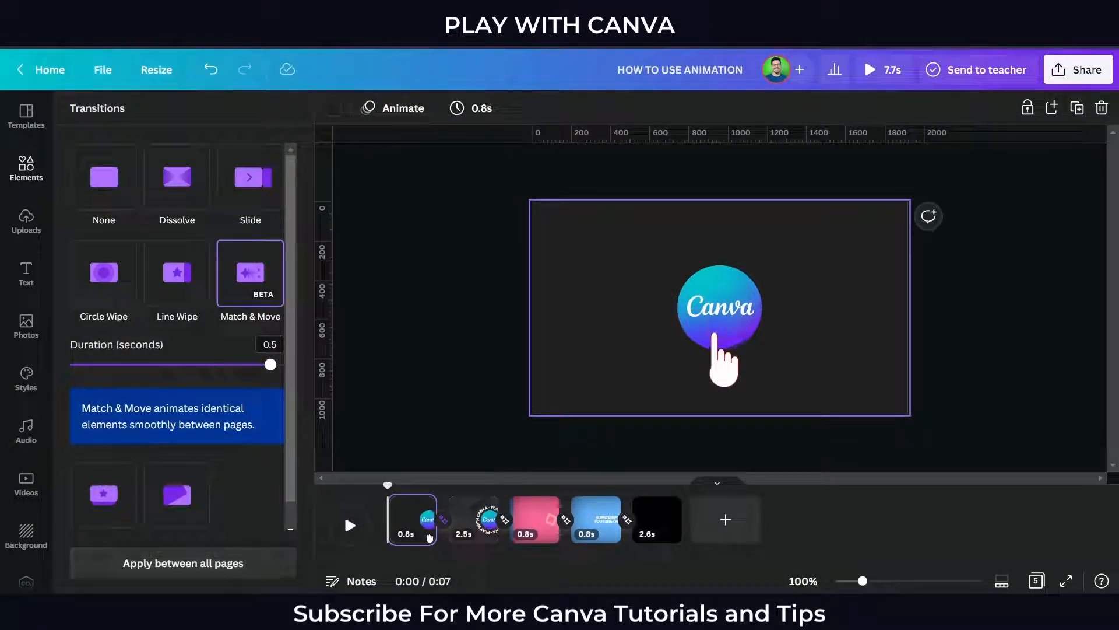
{"action": "key", "text": "Escape"}
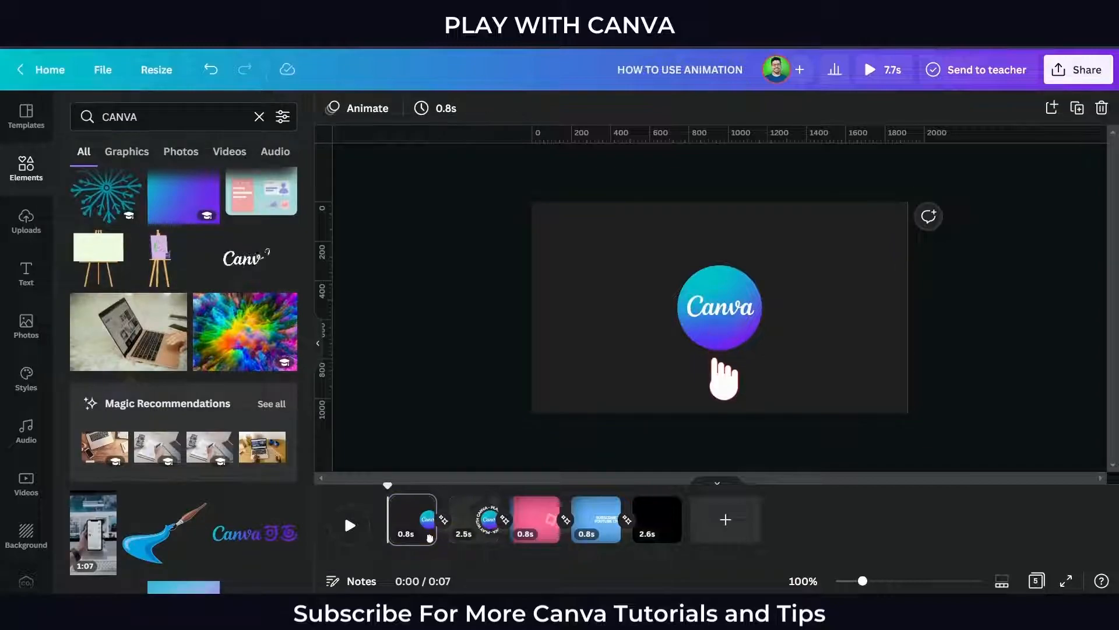
Preview the whole animation in full screen
{"action": "left_click", "coordinate": [318, 342]}
{"action": "left_click", "coordinate": [1067, 581]}
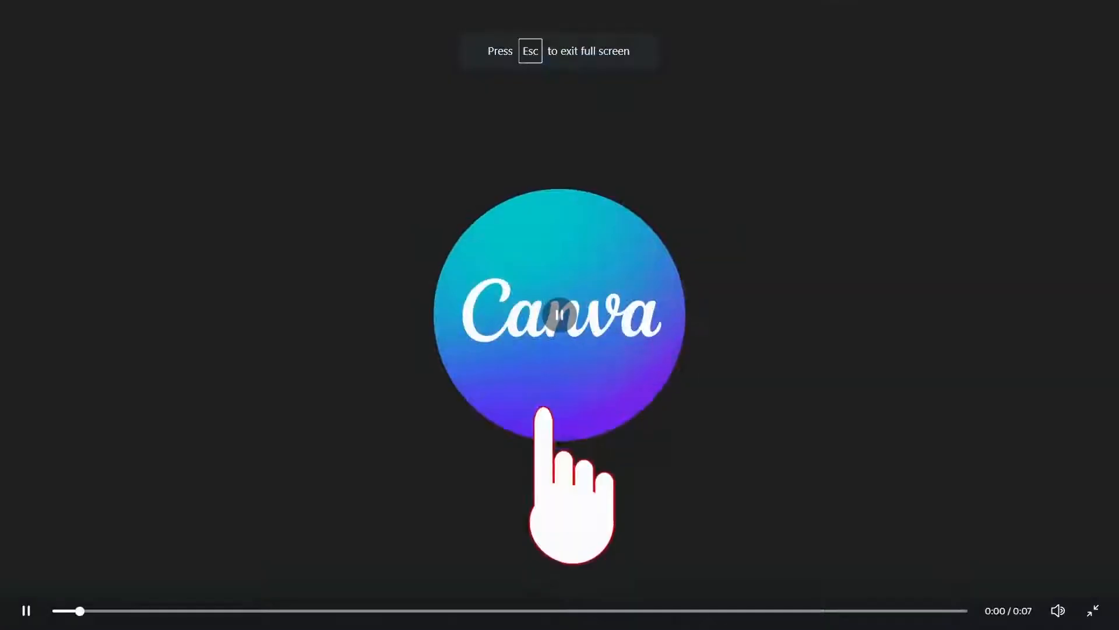